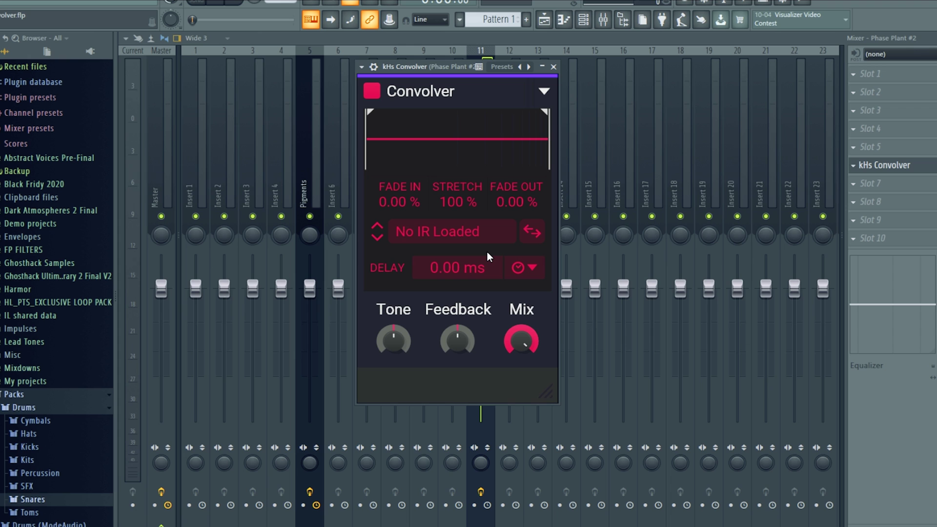
Audition Empty Apartment Bedroom and Falkland Palace, then load Modern Church from Spaces Real
left_click(430, 231)
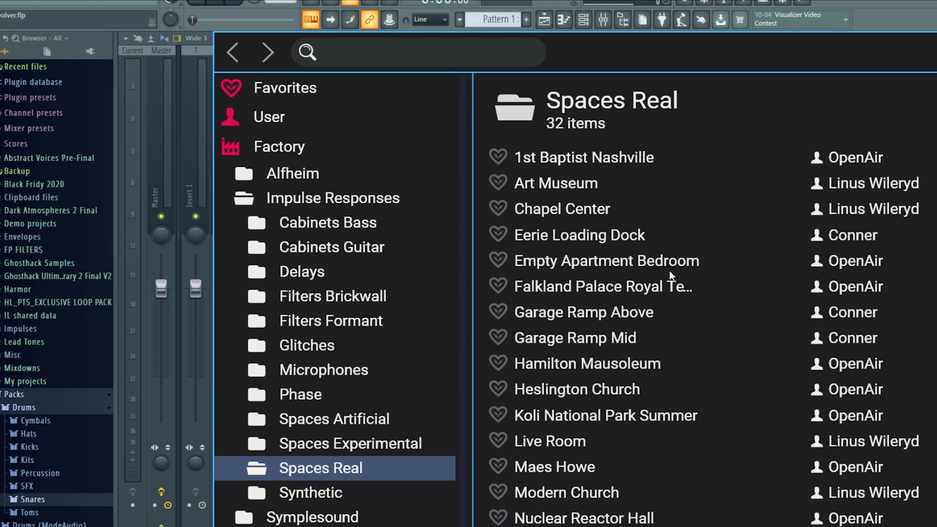
double_click(600, 261)
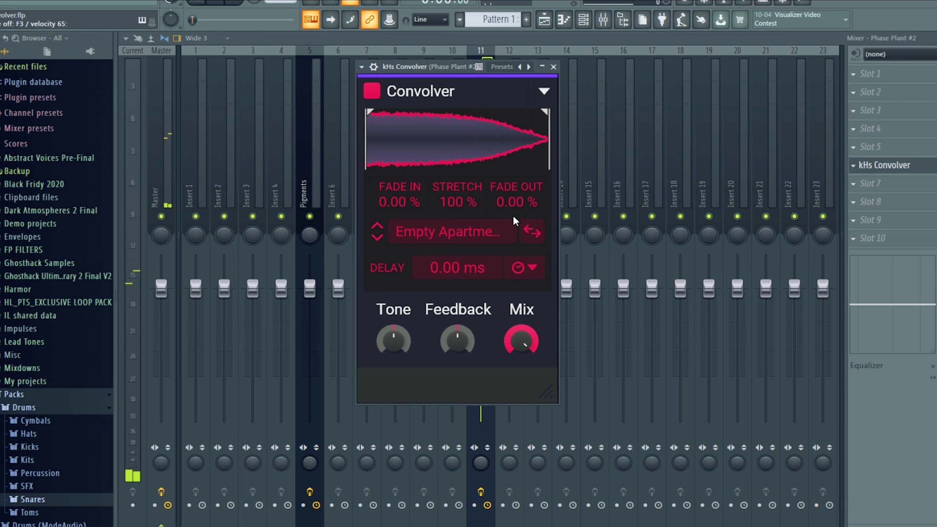
left_click(377, 238)
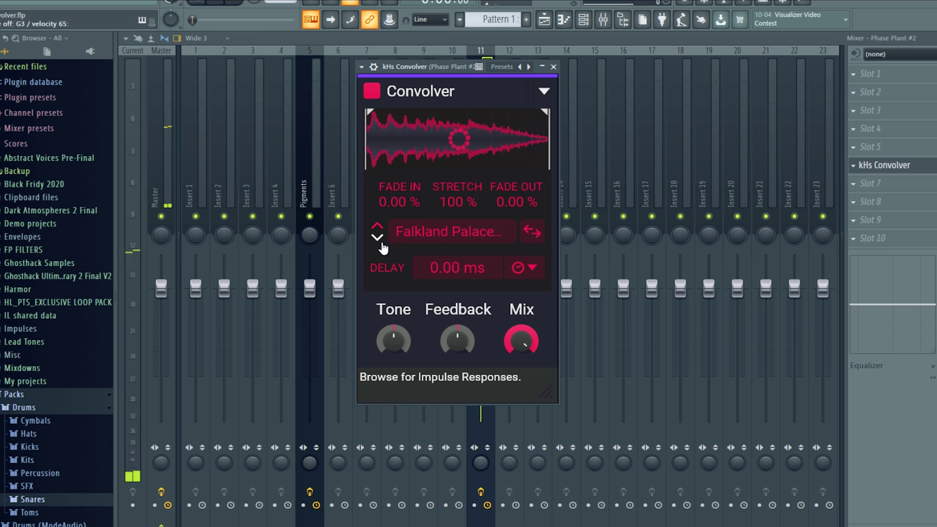
left_click(477, 232)
scroll(632, 405, "down", 3)
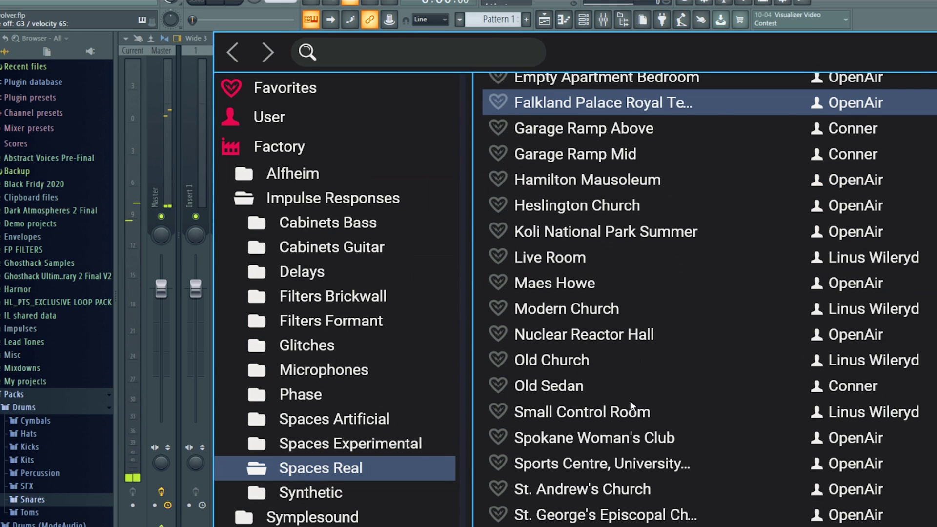
left_click(578, 311)
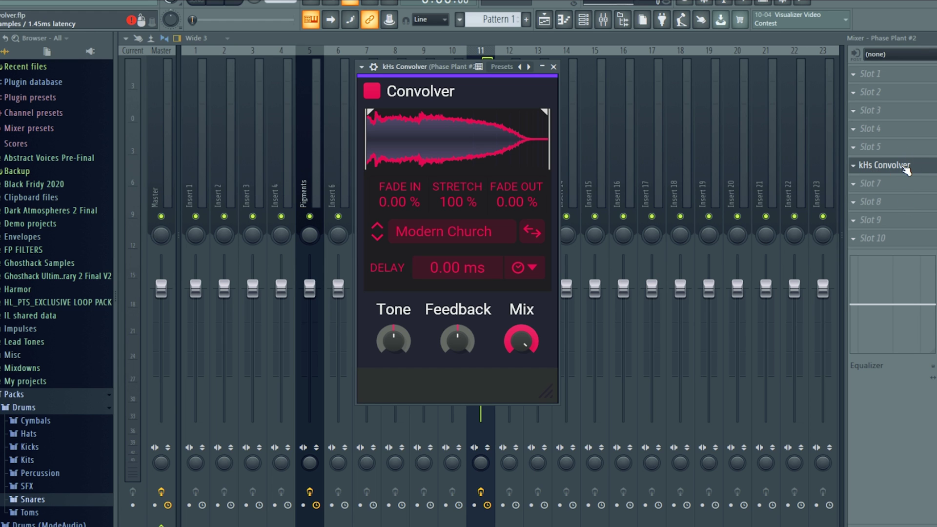
Preview the Glitches impulses Flying Mate, Genesis Blink and Nevertendo
left_click(476, 240)
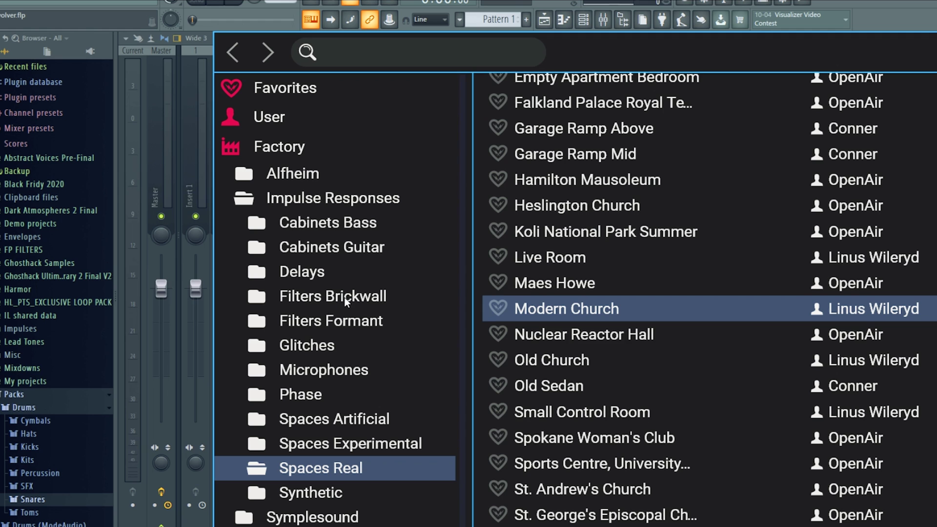
left_click(334, 344)
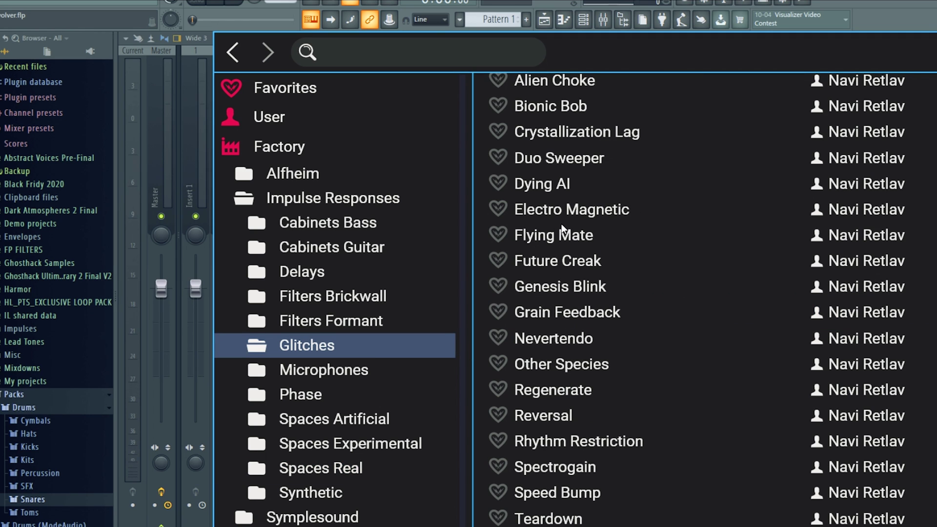
left_click(576, 237)
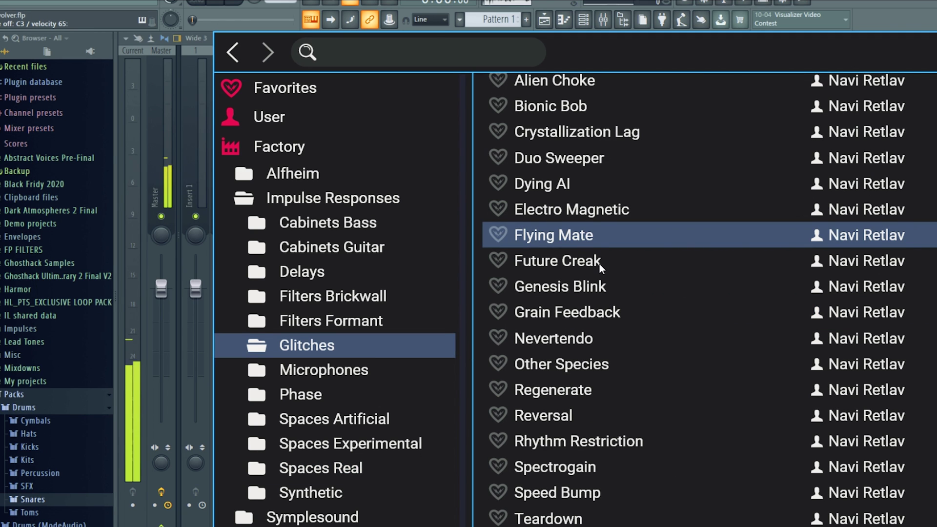
left_click(589, 291)
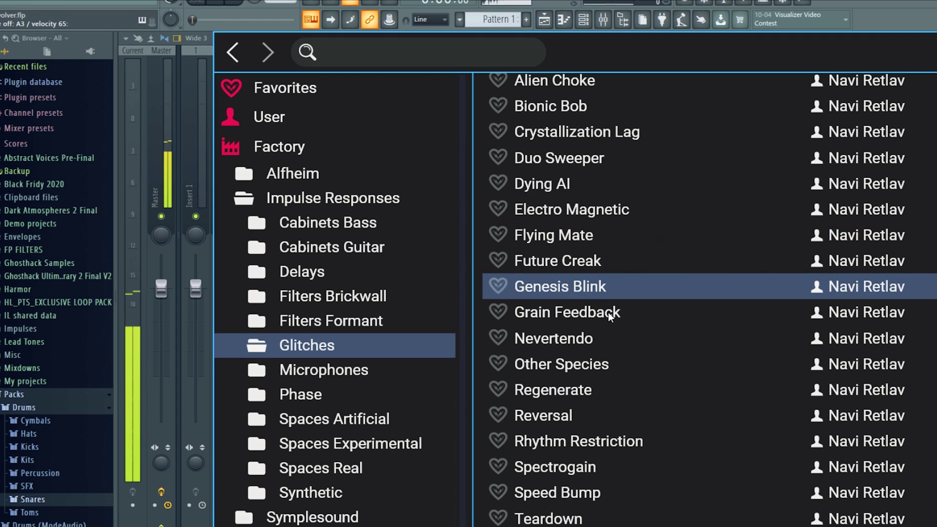
left_click(595, 338)
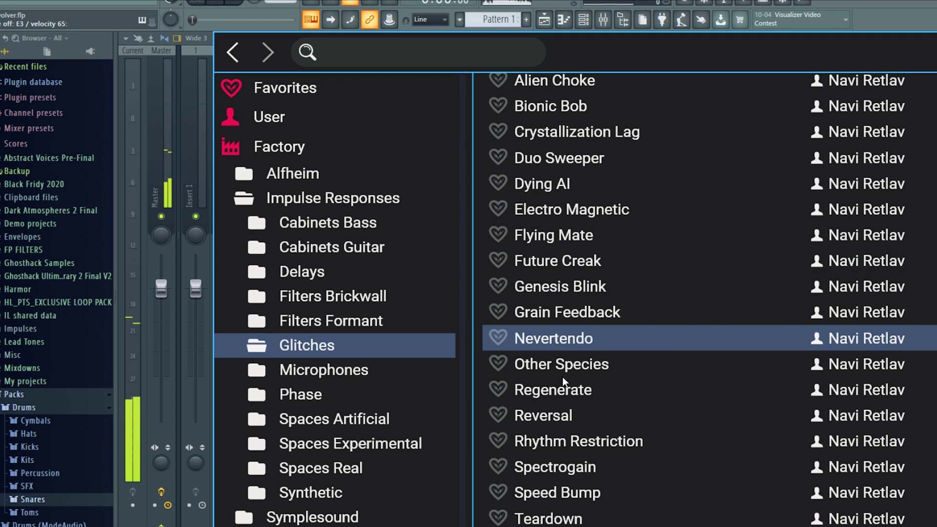
Preview Grumpy, Modern 1, Raging and Snarly in Microphones, then load Snarly
left_click(332, 374)
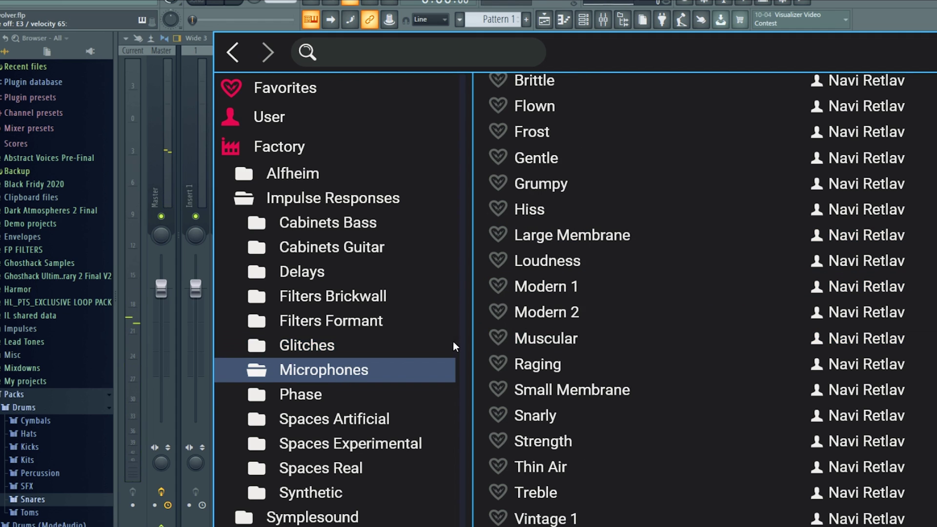
left_click(565, 190)
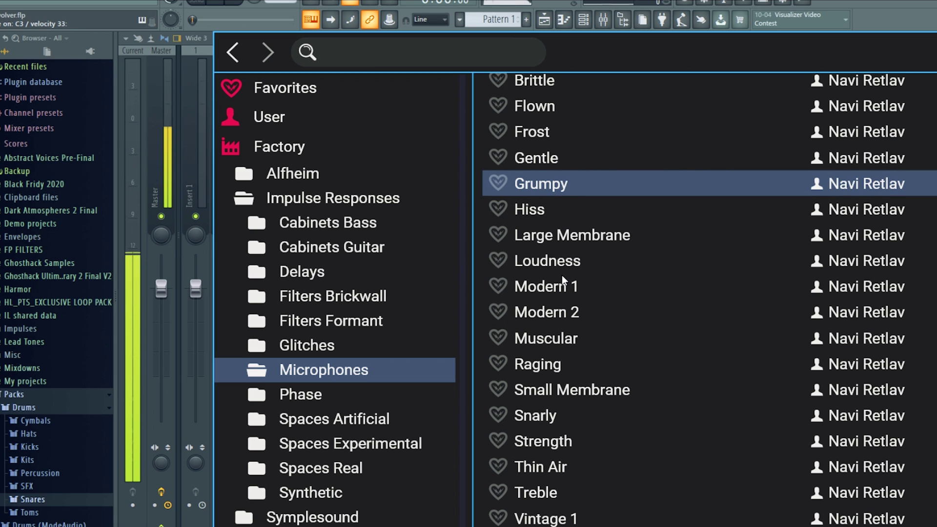
left_click(564, 288)
left_click(581, 355)
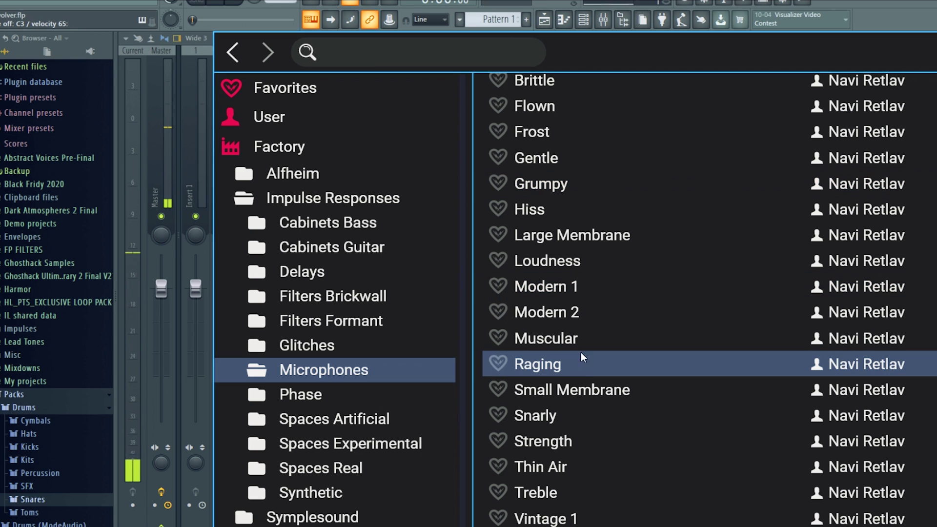
left_click(592, 419)
double_click(592, 419)
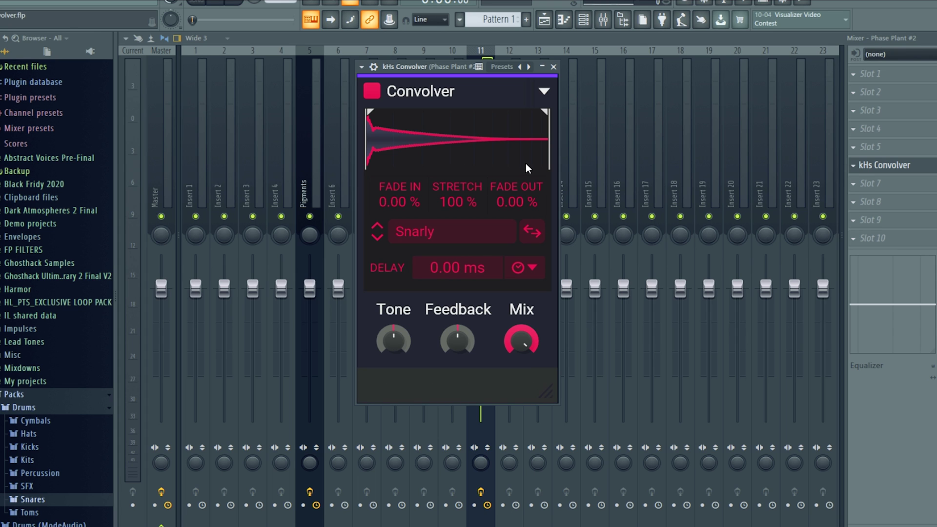
Stretch the Snarly impulse to 400 % and raise the Convolver feedback
left_click_drag(440, 203, 462, 223)
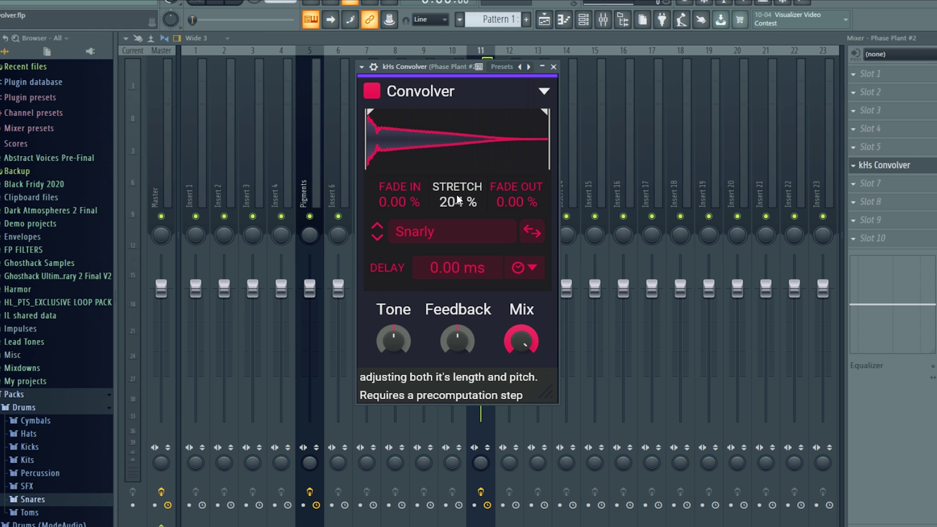
mouse_move(459, 200)
left_mouse_down()
mouse_move(459, 181)
mouse_move(459, 215)
mouse_move(459, 176)
mouse_move(458, 201)
left_mouse_up()
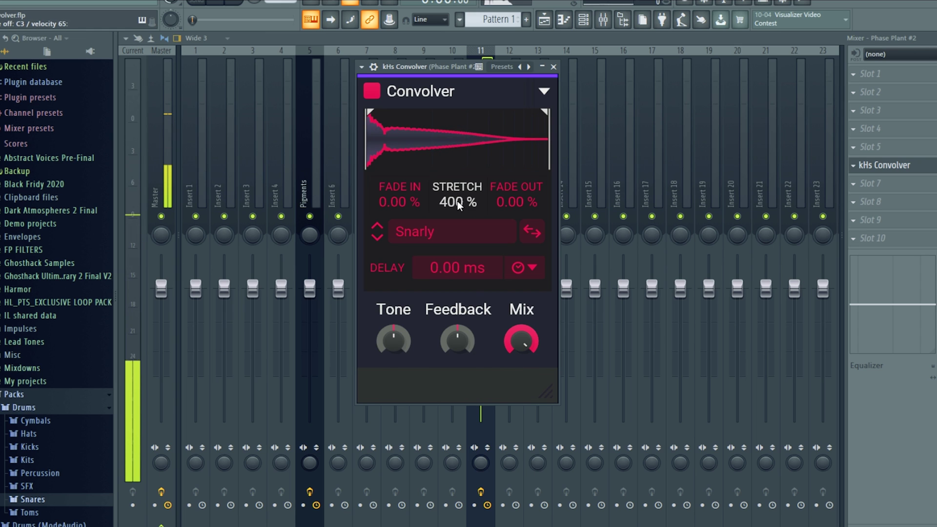
mouse_move(471, 331)
left_mouse_down()
mouse_move(471, 312)
mouse_move(470, 321)
left_mouse_up()
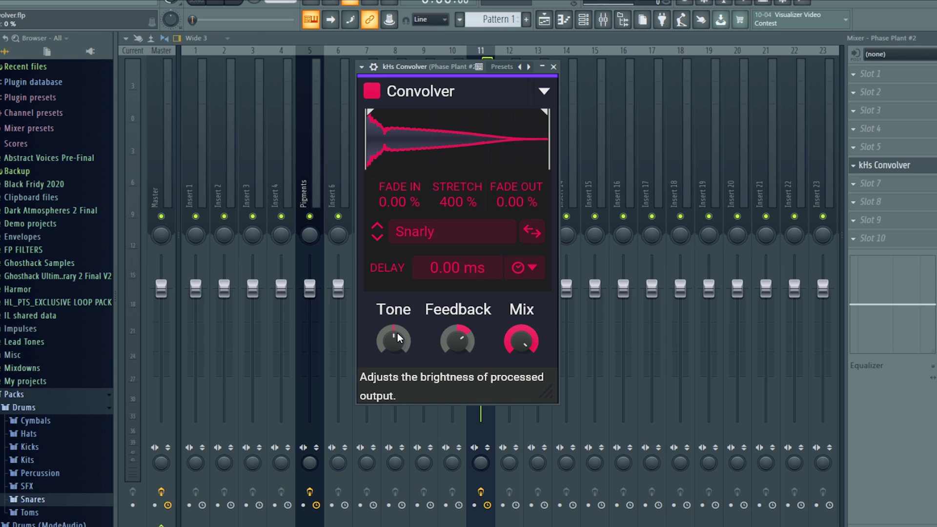
Brighten the tone and switch the impulse to Thin Air at 291 % stretch
left_click_drag(394, 336, 414, 327)
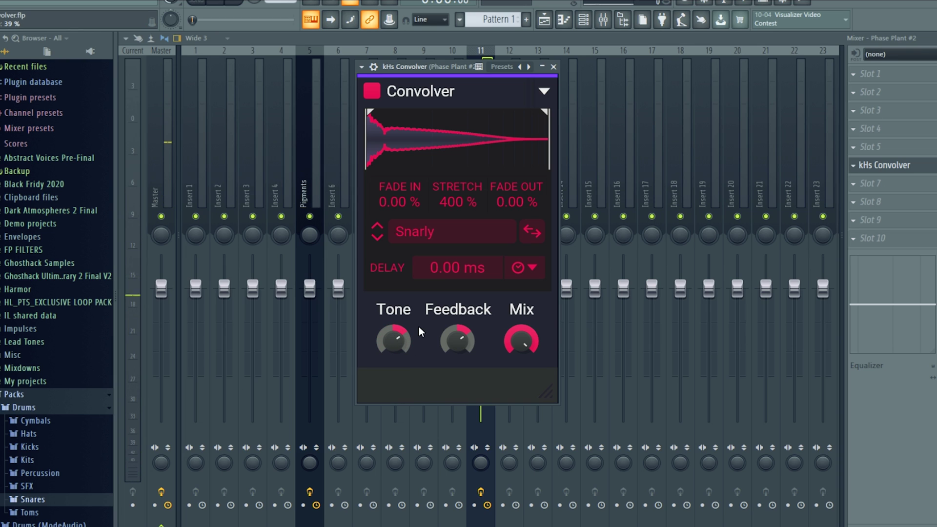
left_click(377, 236)
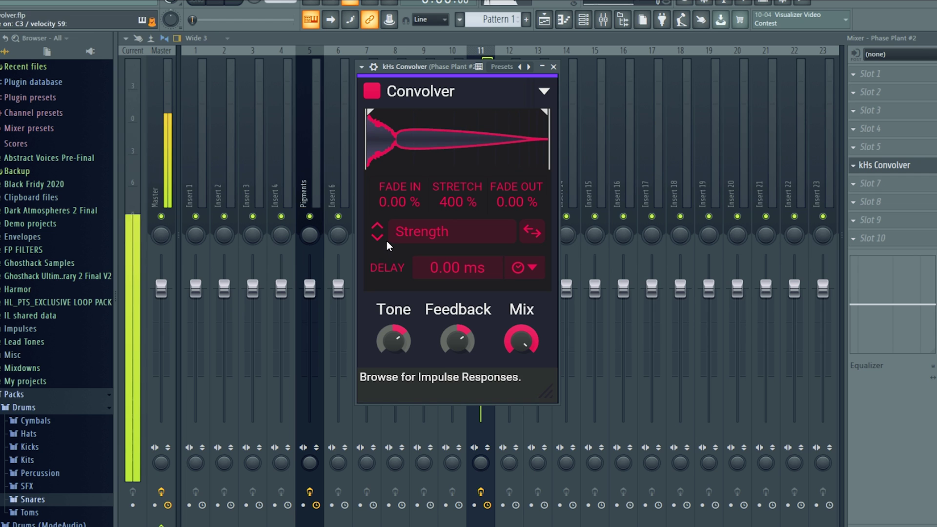
left_click(385, 240)
mouse_move(444, 209)
left_mouse_down()
mouse_move(444, 239)
mouse_move(444, 220)
left_mouse_up()
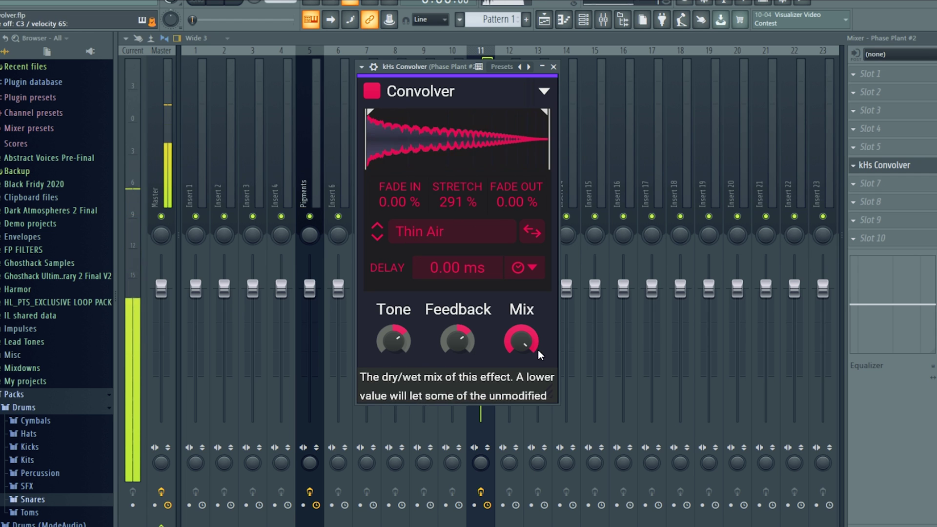
Reset feedback to 0 %, try small increases, then bring it back near 0 %
double_click(458, 340)
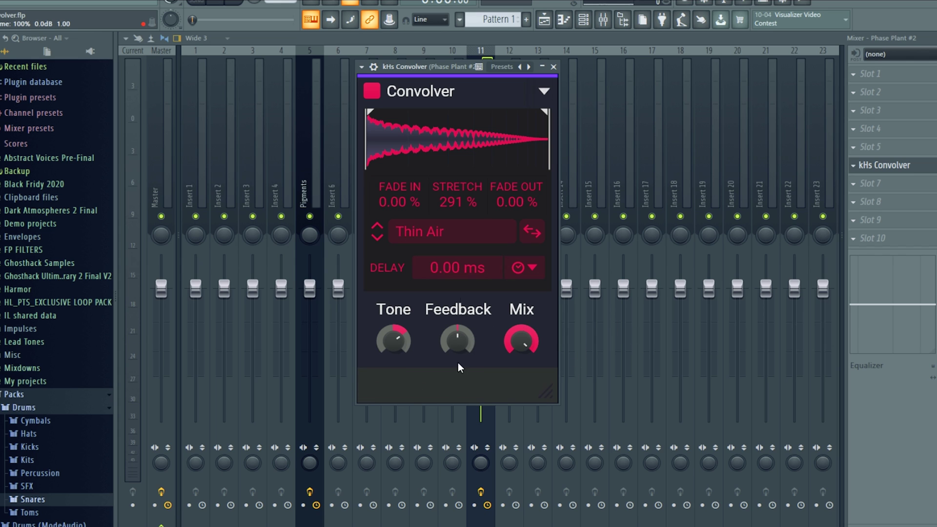
left_click_drag(463, 340, 462, 333)
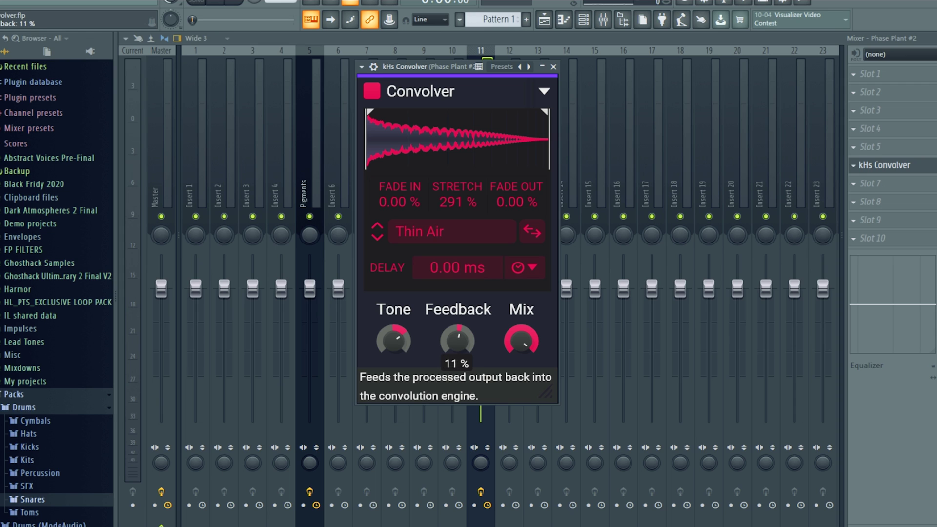
mouse_move(458, 341)
left_mouse_down()
mouse_move(463, 348)
mouse_move(462, 302)
mouse_move(462, 390)
mouse_move(462, 327)
mouse_move(462, 361)
mouse_move(462, 347)
left_mouse_up()
left_click_drag(424, 269, 446, 270)
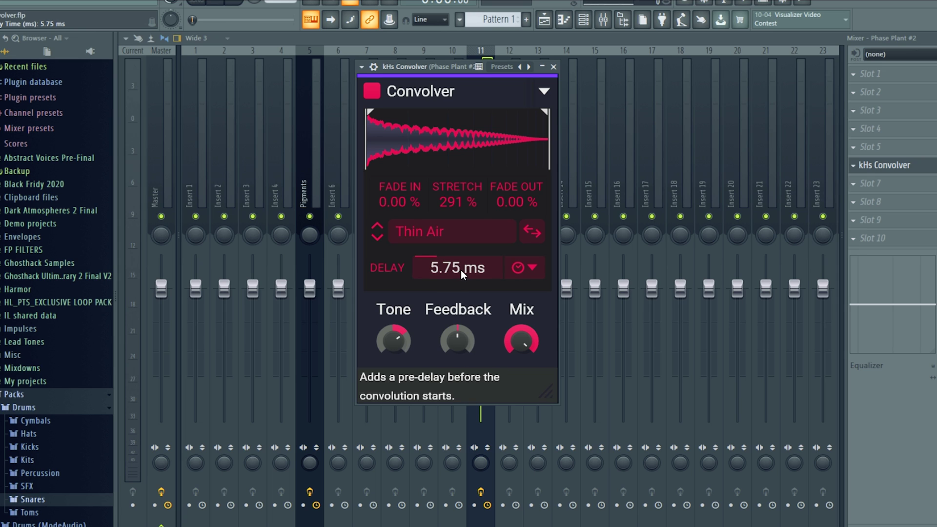
Check the pre-delay mode options and raise feedback to about 65 %
left_click(524, 268)
left_click(507, 269)
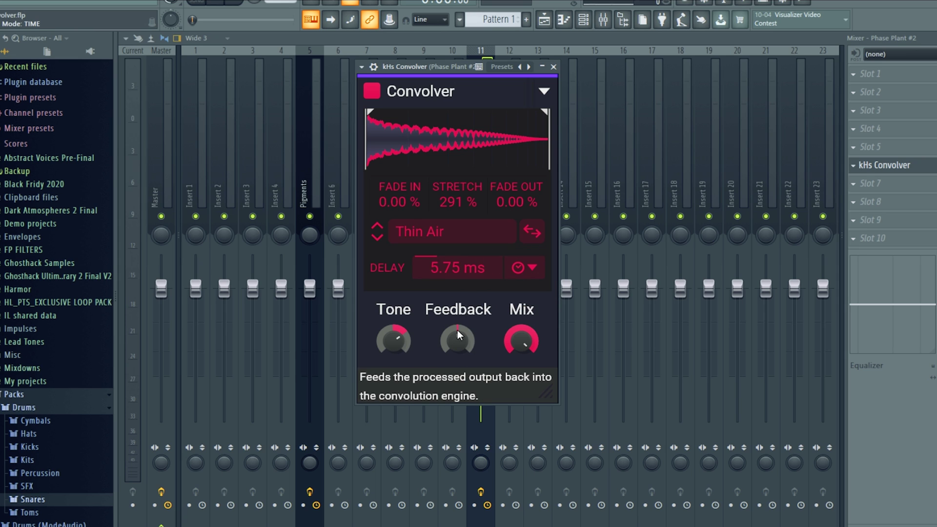
left_click_drag(459, 335, 459, 313)
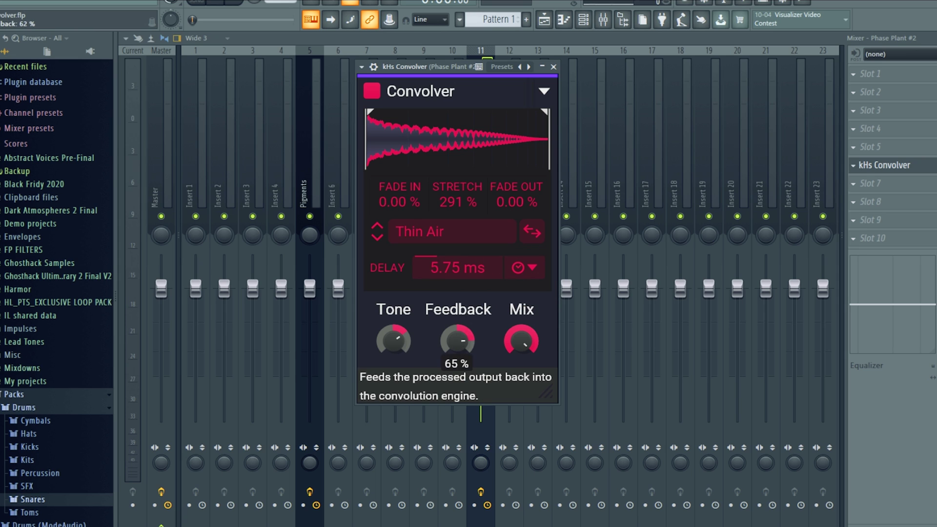
Sync the pre-delay to tempo at 4/16 and brighten the tone to about 63%
left_click(524, 267)
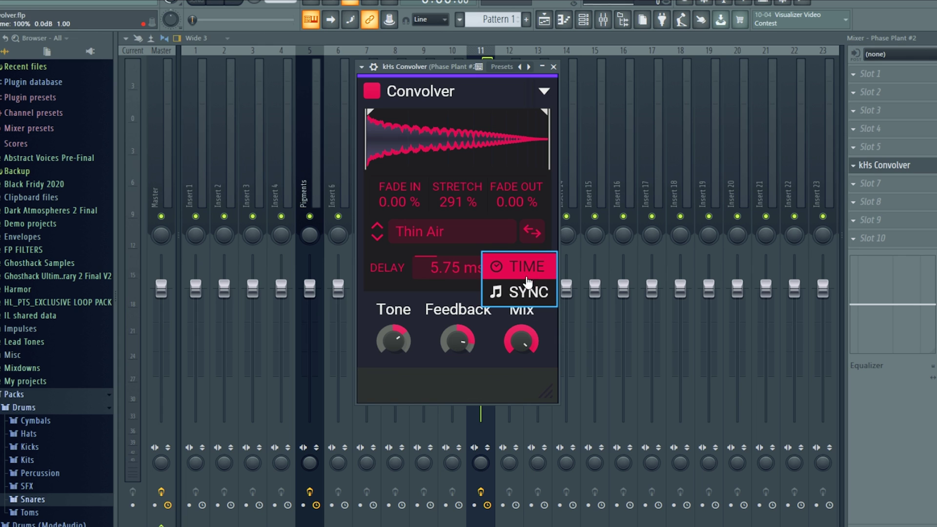
left_click(530, 271)
left_click(534, 272)
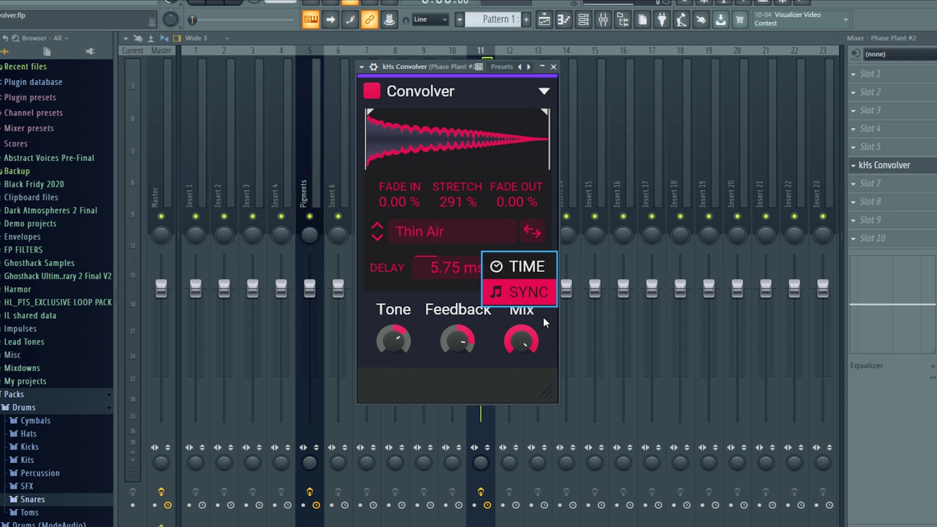
left_click(537, 299)
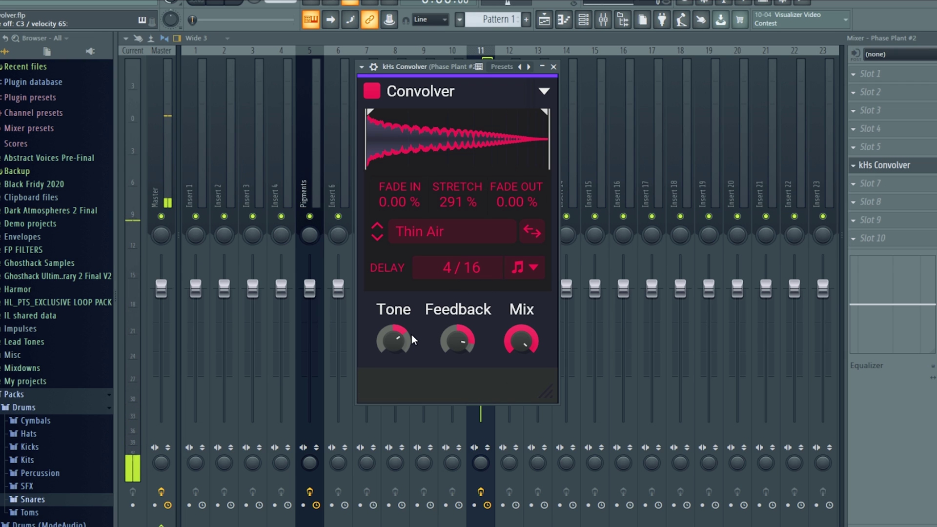
mouse_move(393, 336)
left_mouse_down()
mouse_move(394, 327)
mouse_move(410, 337)
left_mouse_up()
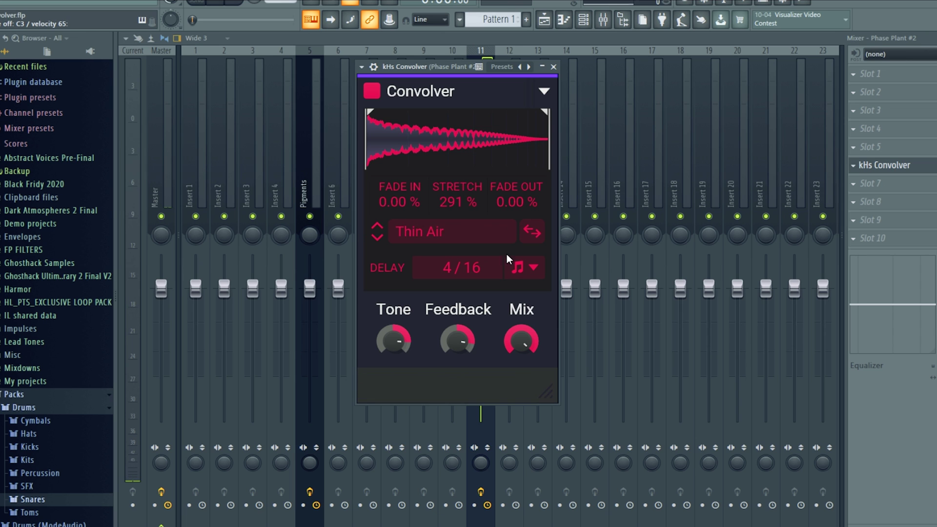
Load the Heslington Church impulse from the Spaces Real collection
left_click(432, 233)
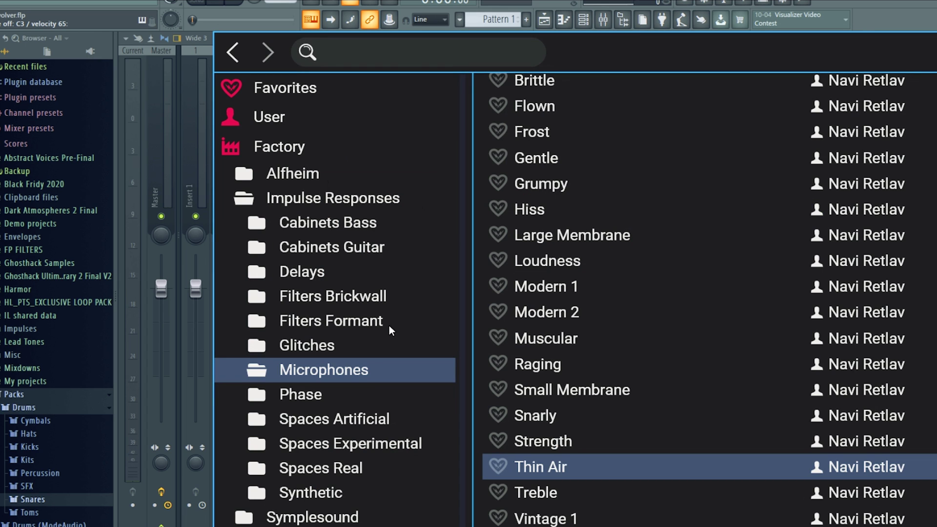
left_click(345, 470)
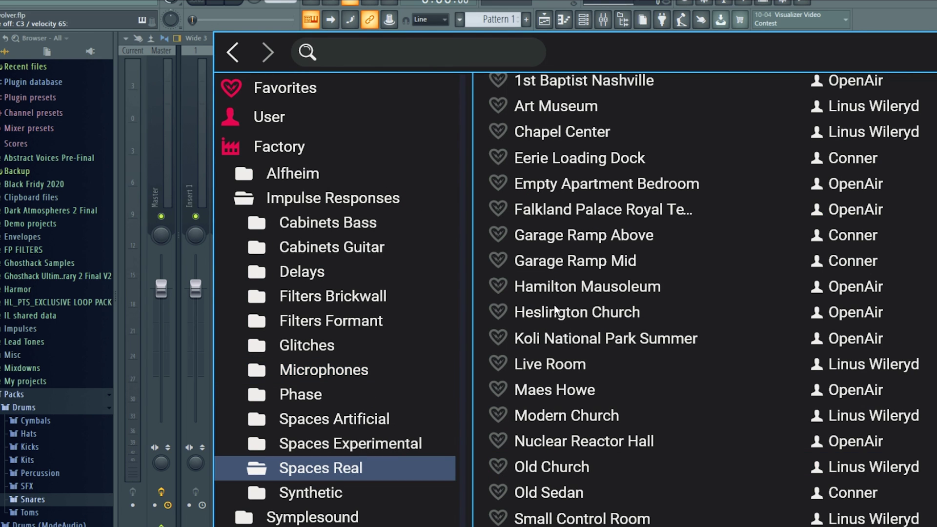
left_click(559, 317)
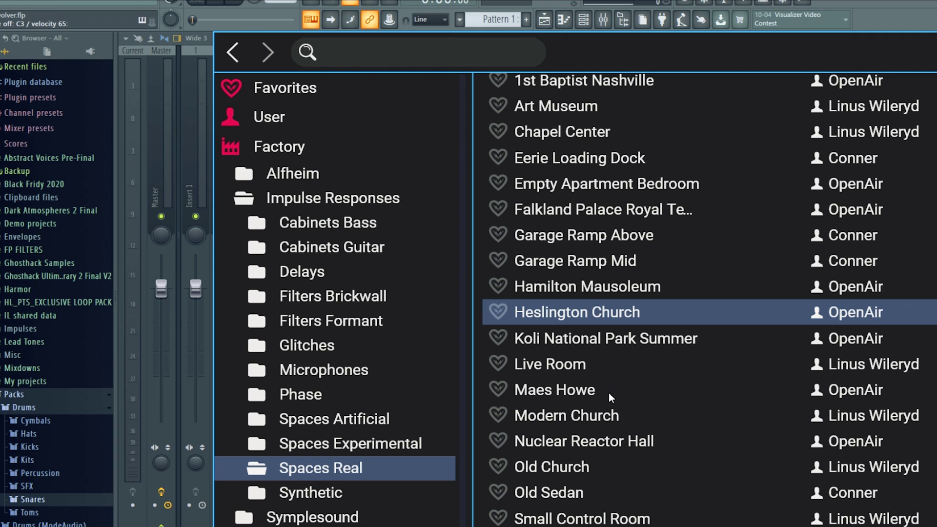
key("Return")
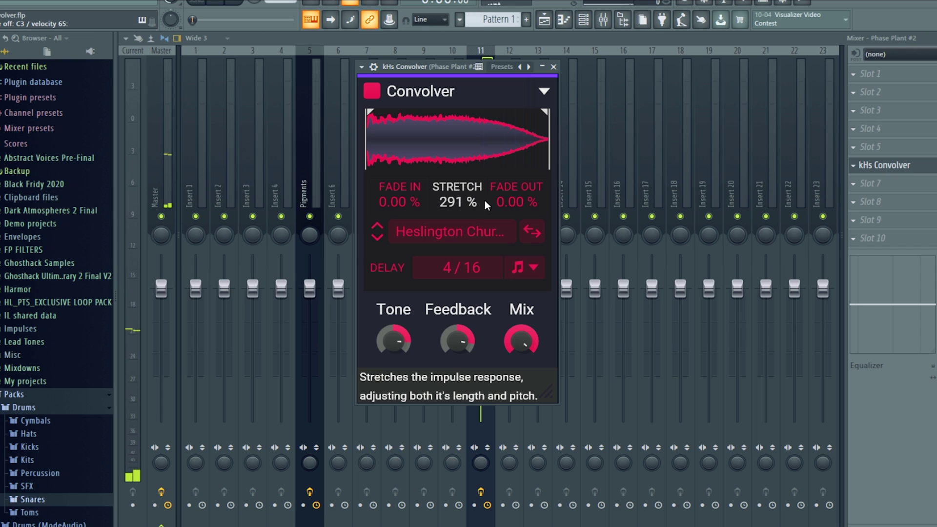
Set the impulse stretch to 142% and turn feedback down to about 1%
left_click_drag(470, 203, 471, 255)
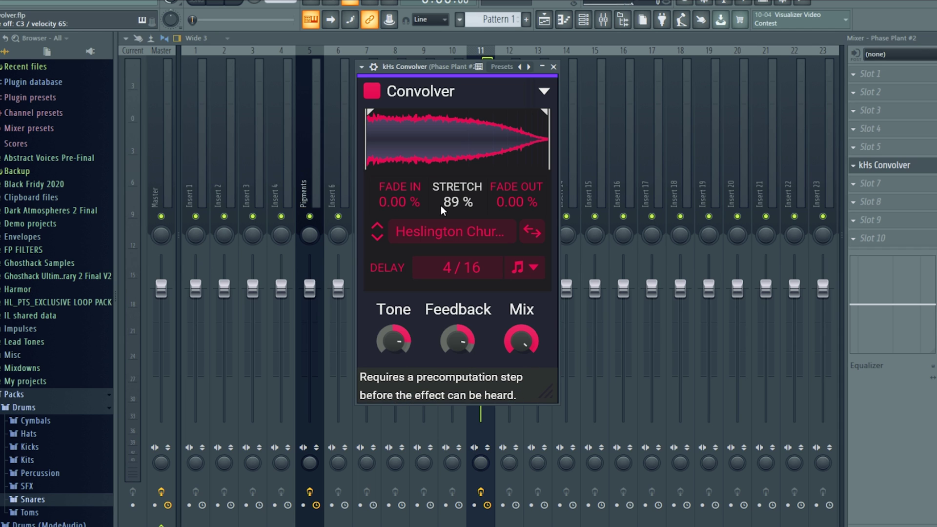
left_click_drag(440, 206, 441, 234)
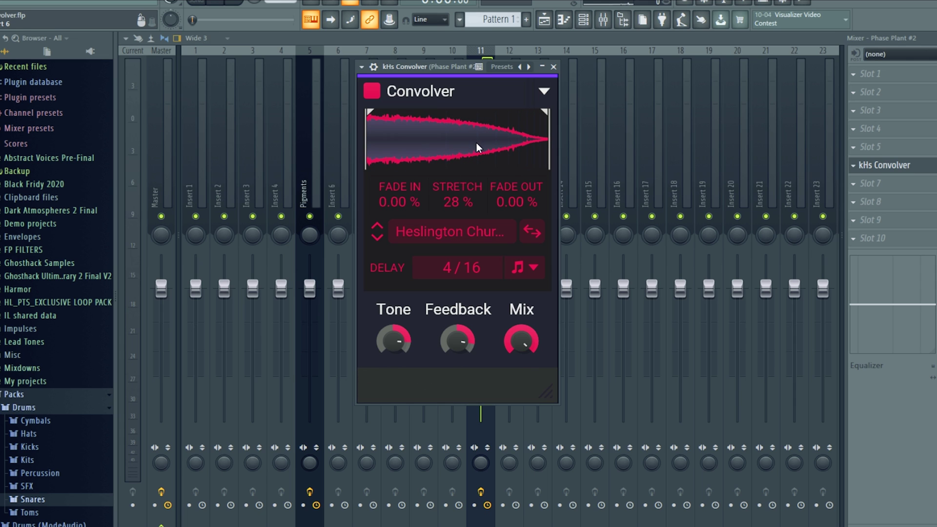
left_click_drag(464, 197, 471, 198)
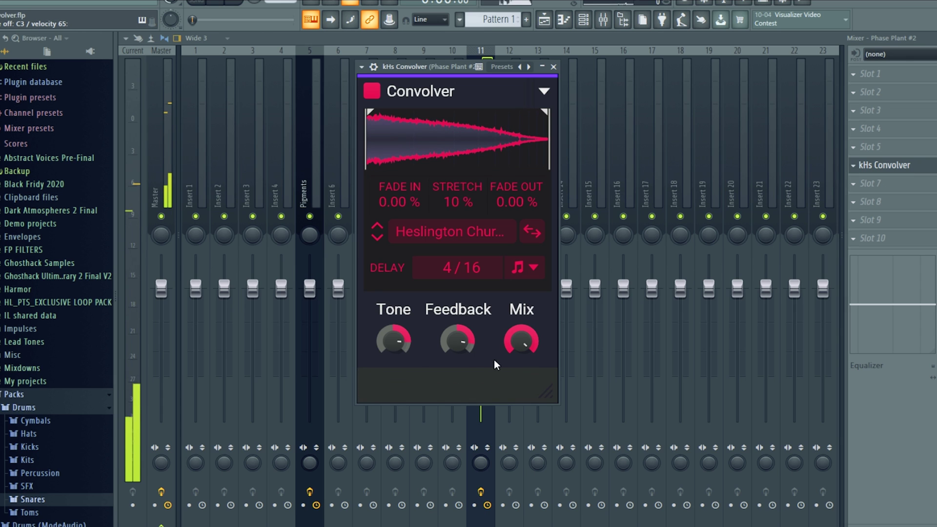
mouse_move(461, 332)
left_mouse_down()
mouse_move(461, 365)
mouse_move(461, 333)
left_mouse_up()
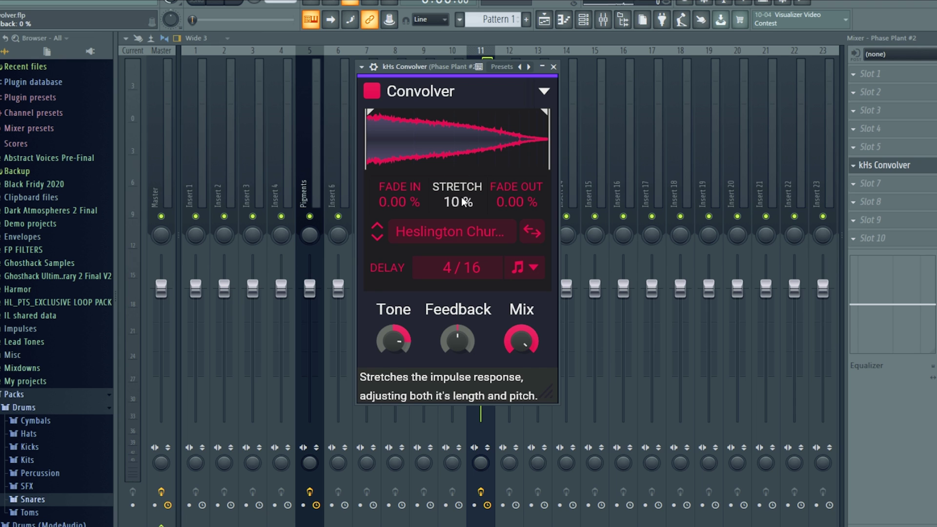
left_click_drag(458, 201, 461, 180)
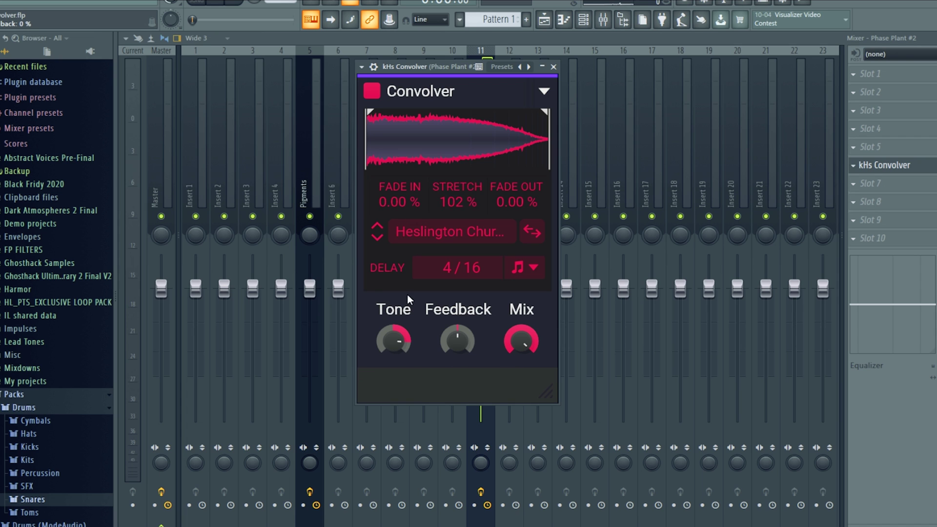
mouse_move(393, 341)
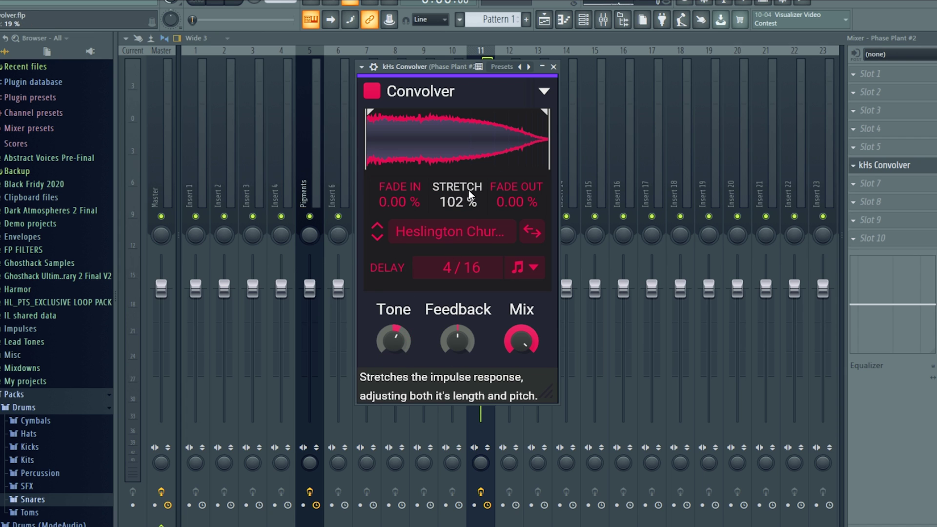
mouse_move(468, 189)
left_mouse_down()
mouse_move(469, 146)
mouse_move(460, 233)
mouse_move(459, 200)
left_mouse_up()
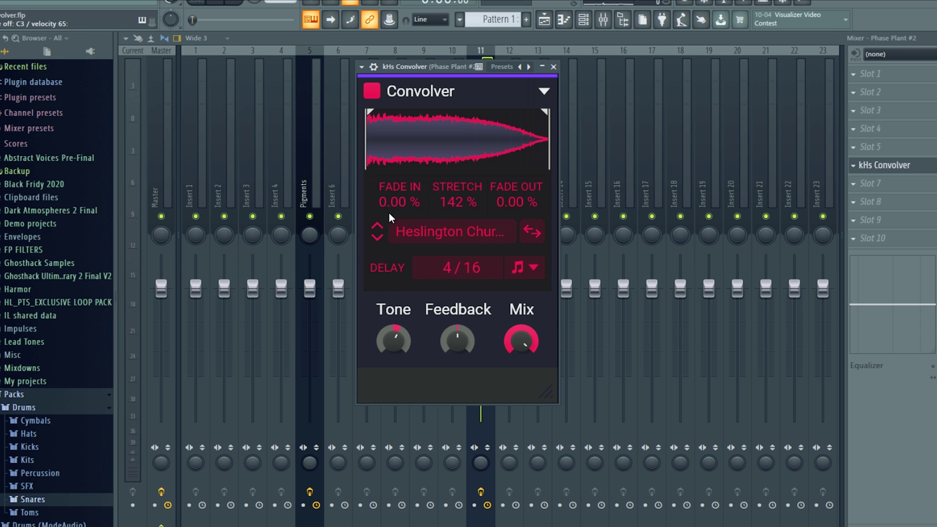
Set the Heslington Church fade-out to 100% and return the fade-in to 0.00%
mouse_move(393, 205)
left_mouse_down()
mouse_move(392, 174)
mouse_move(385, 203)
left_mouse_up()
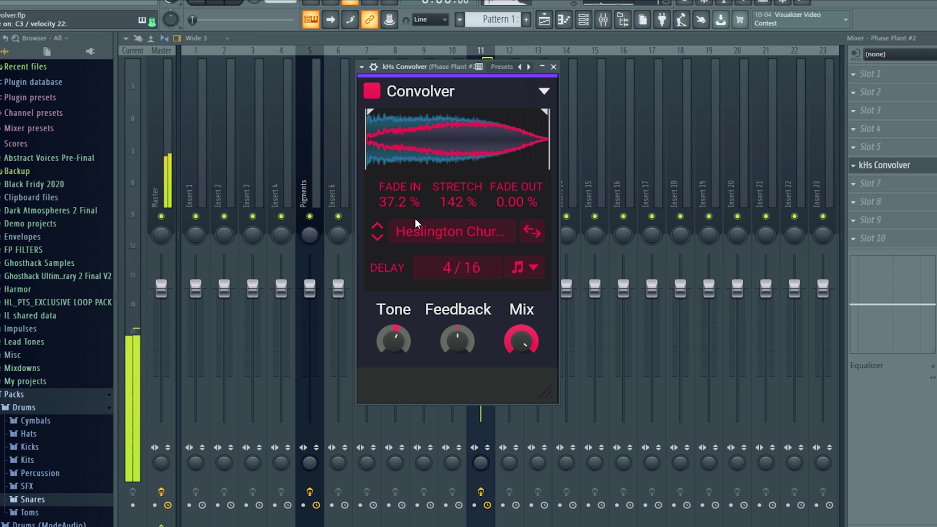
left_click(517, 202)
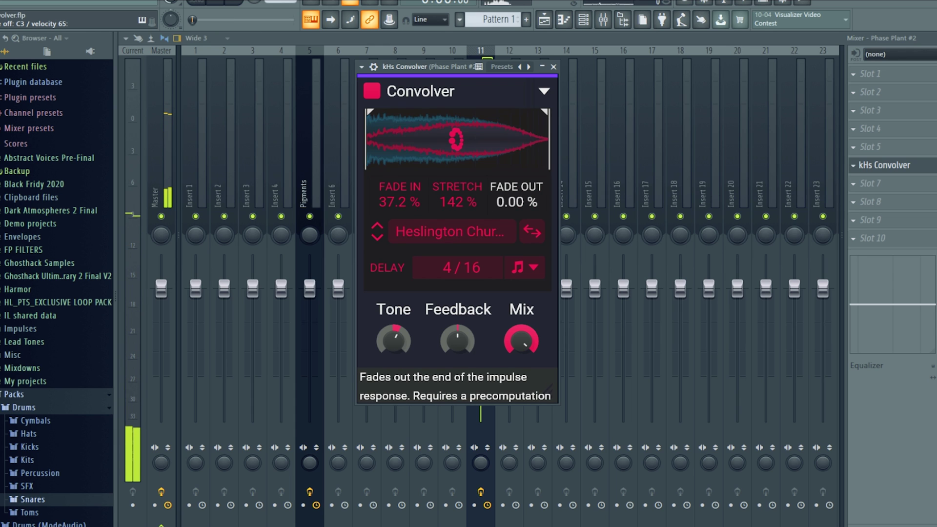
left_click_drag(516, 202, 500, 211)
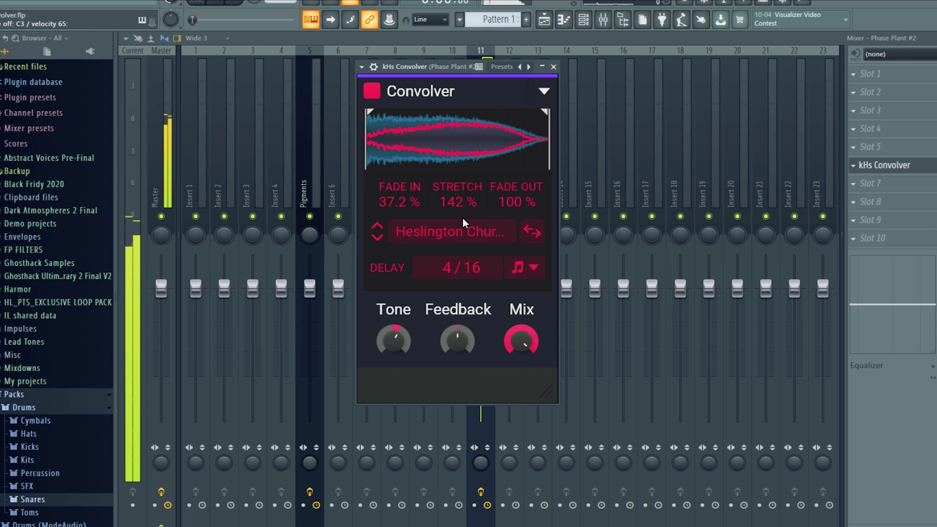
left_click_drag(404, 205, 405, 201)
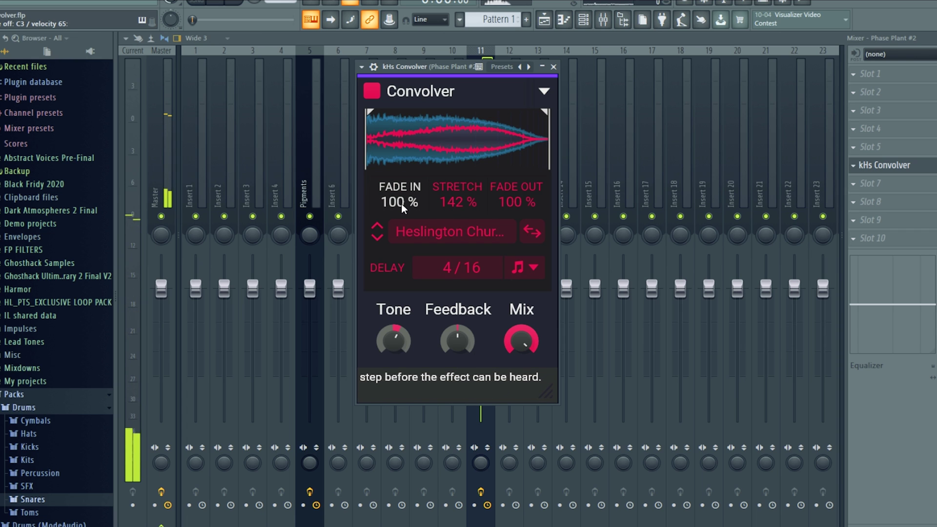
left_click_drag(401, 204, 425, 160)
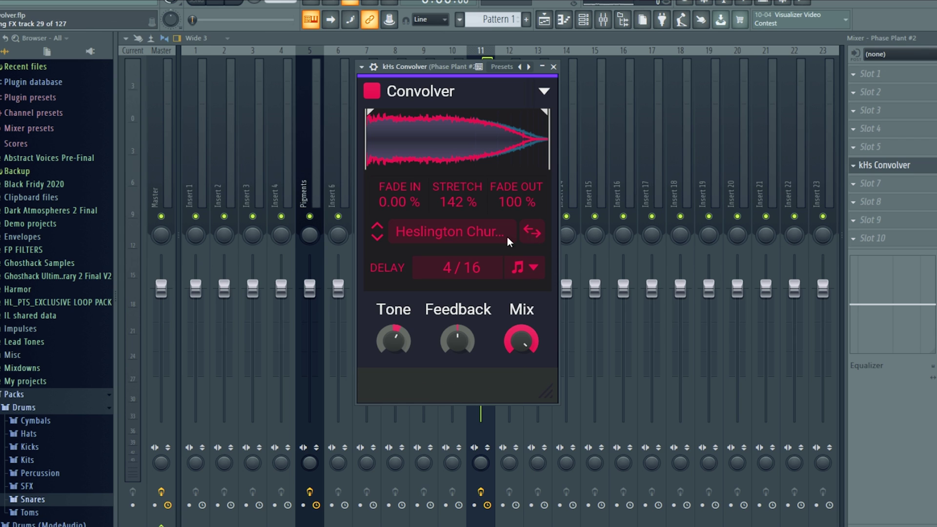
Load the Broken Modem impulse from Delays, shrink its stretch and reverse it
left_click(534, 232)
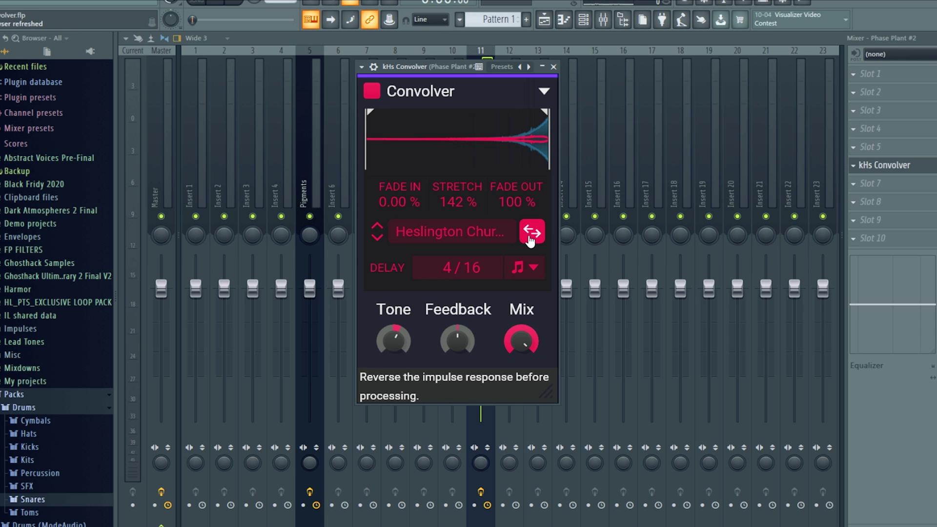
left_click(450, 232)
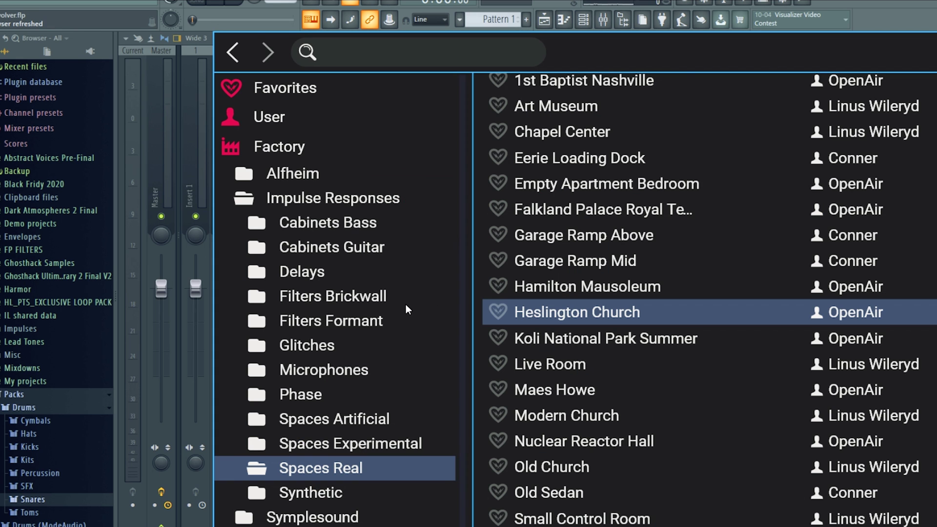
left_click(312, 272)
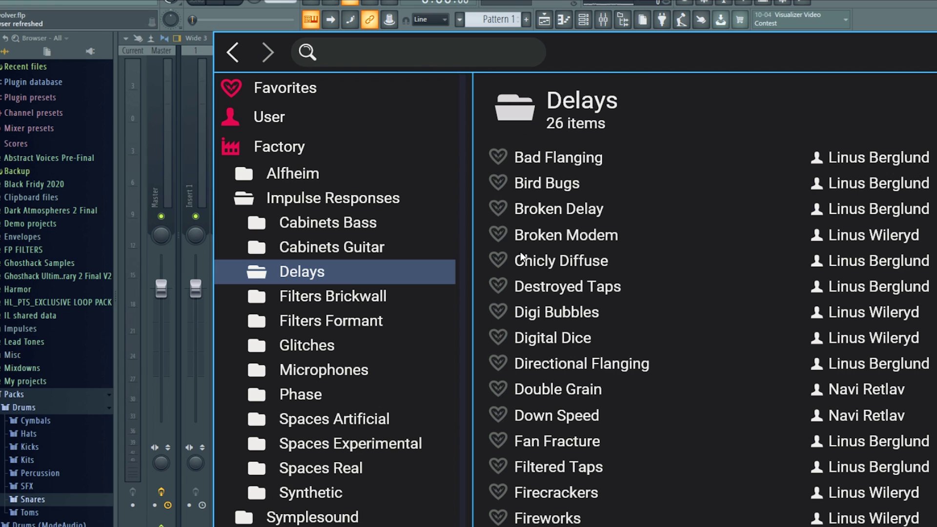
left_click(557, 239)
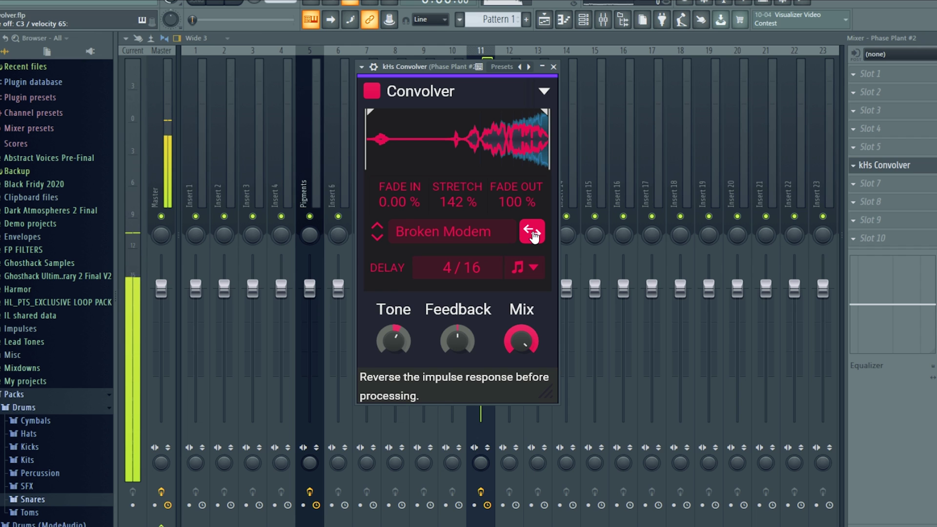
left_click_drag(457, 201, 487, 156)
left_click(532, 231)
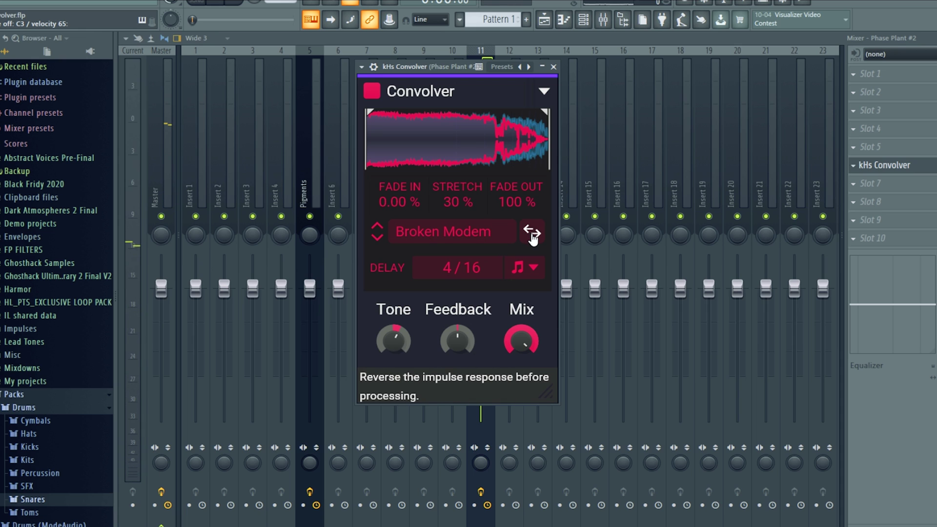
Make the Convolver fully wet, reverse the impulse and set stretch to 48%
left_click_drag(518, 337, 518, 378)
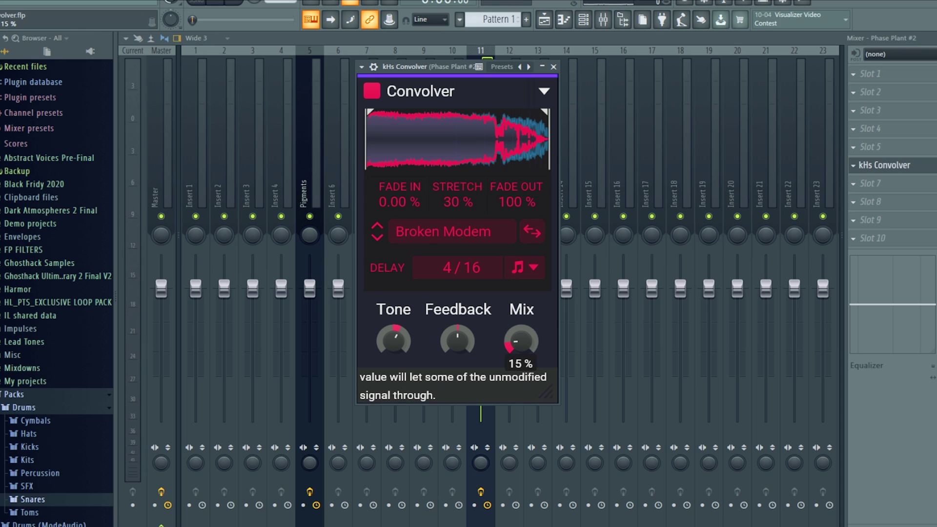
left_click_drag(521, 341, 521, 313)
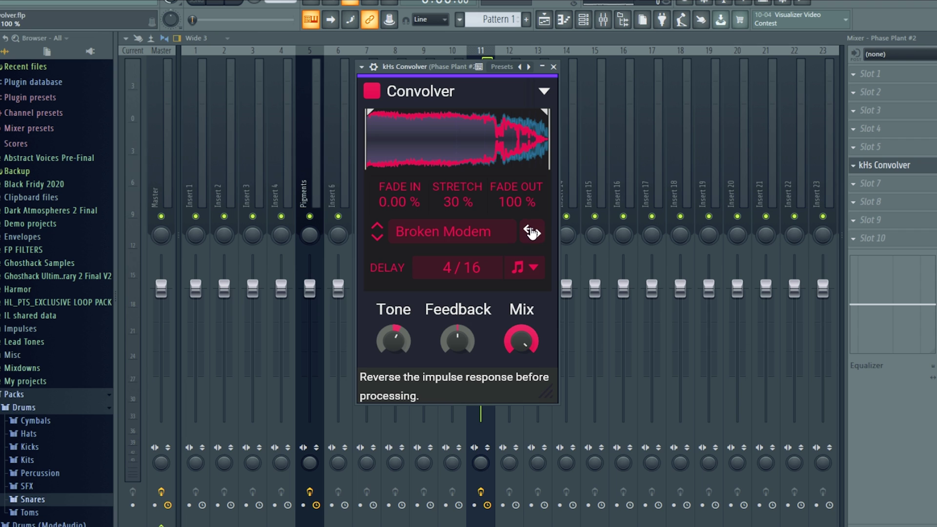
left_click(532, 232)
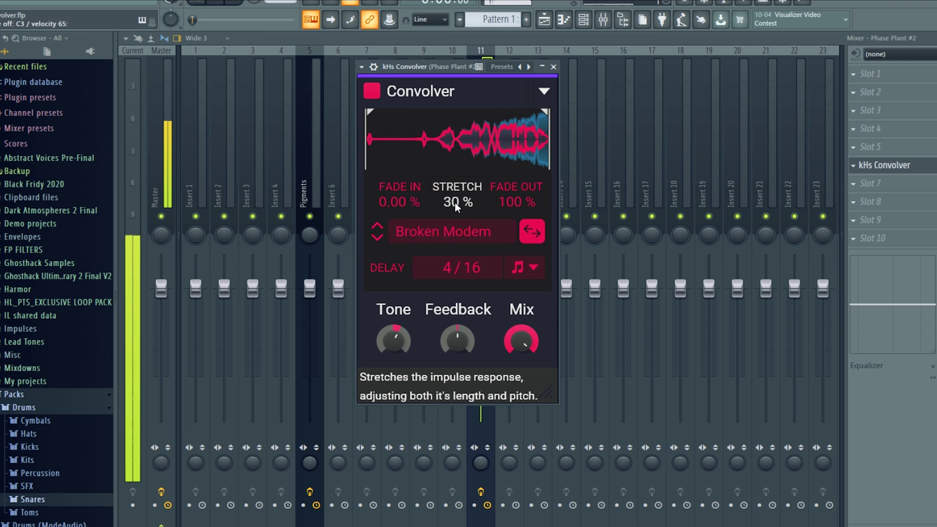
mouse_move(455, 203)
left_mouse_down()
mouse_move(454, 229)
mouse_move(479, 189)
mouse_move(460, 204)
mouse_move(468, 197)
left_mouse_up()
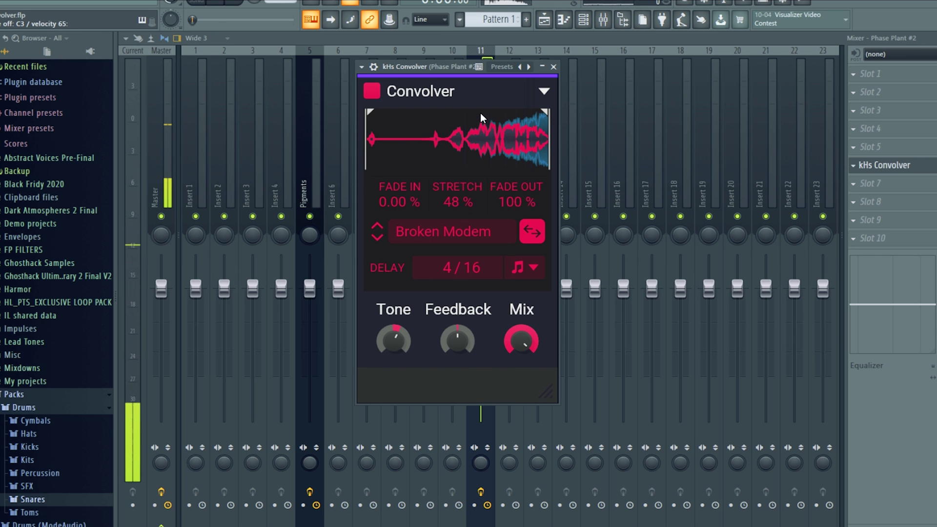
Load Digital Dice, stretch it to 100% and play it reversed
left_click(455, 232)
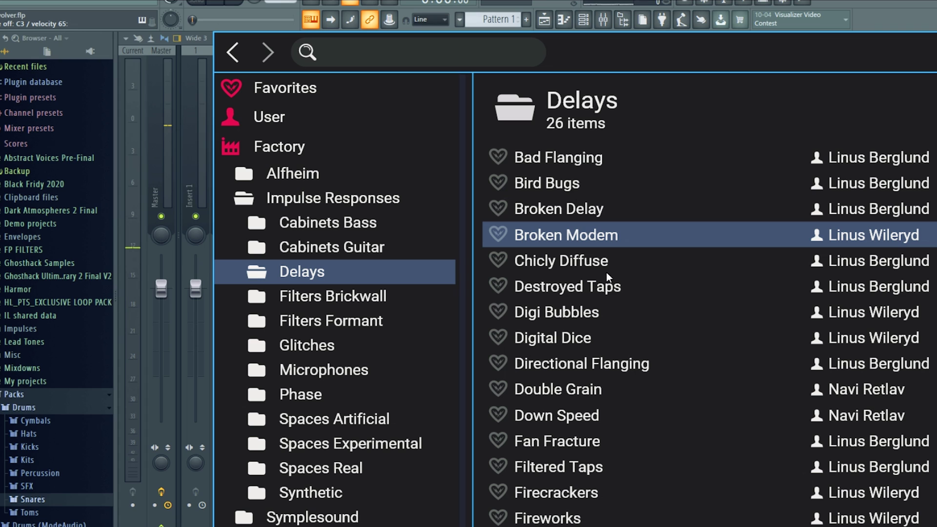
left_click(372, 374)
double_click(544, 259)
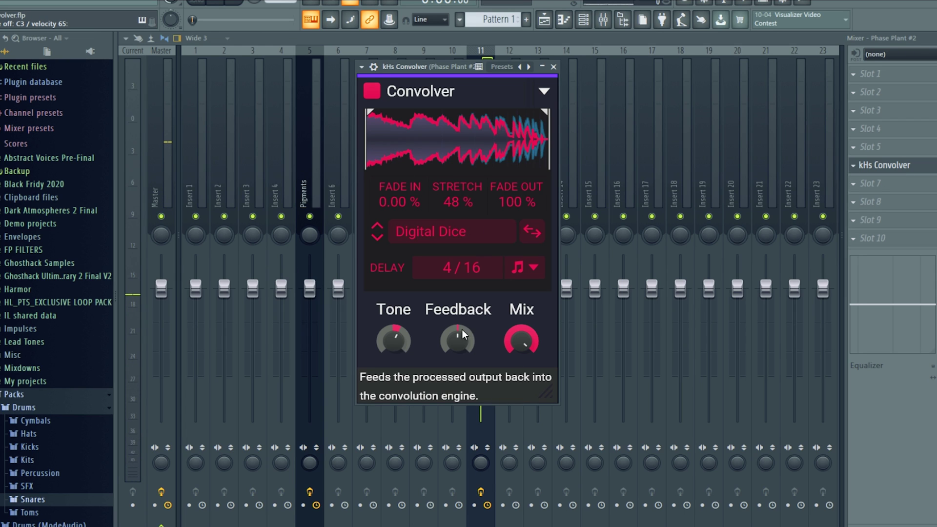
left_click_drag(432, 189, 475, 181)
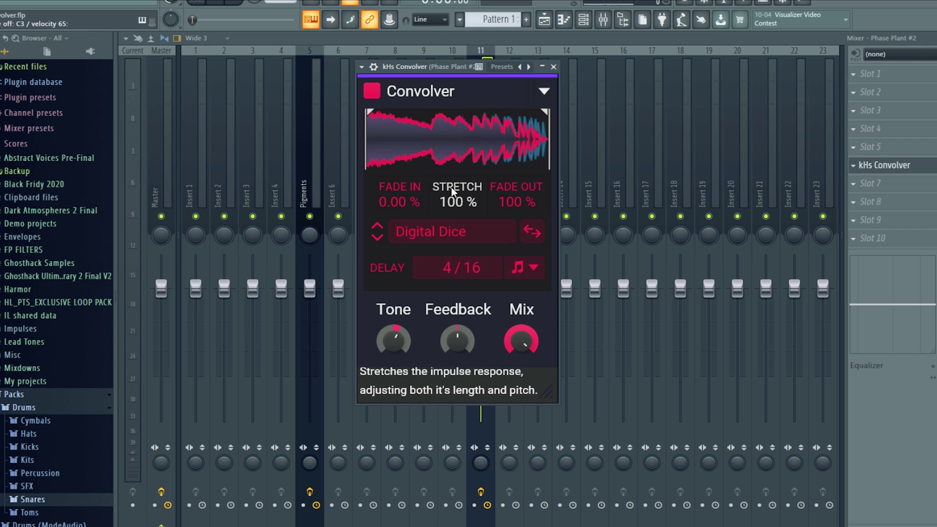
left_click(530, 232)
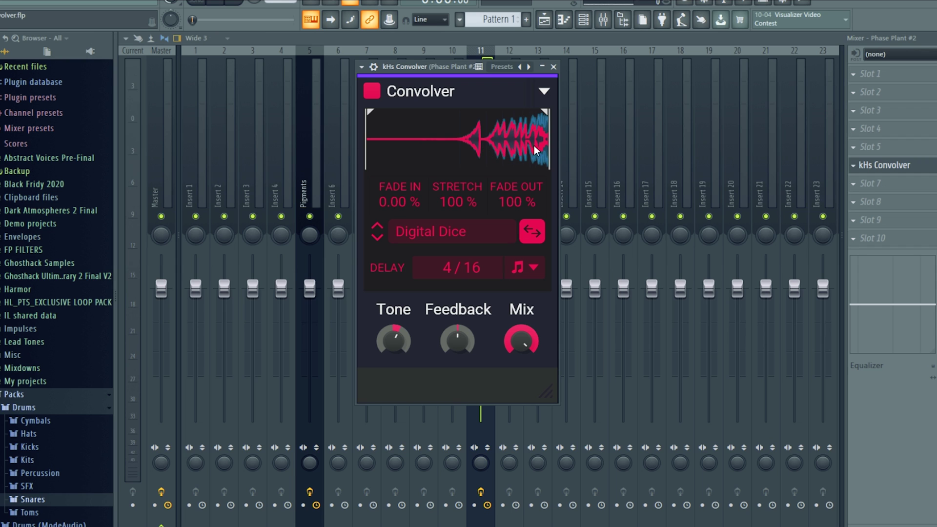
Trim the Digital Dice start and end, fade out its tail, and lower its stretch
left_click_drag(366, 141, 449, 141)
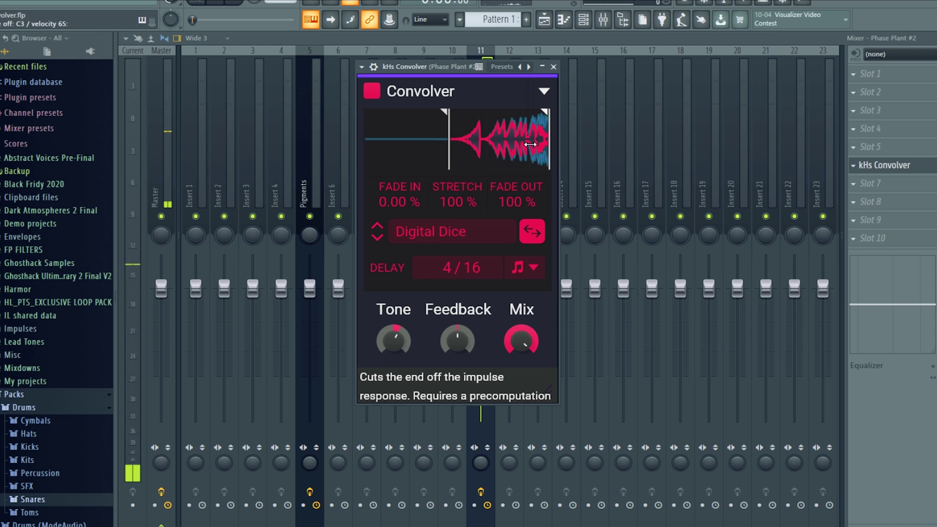
left_click_drag(545, 141, 500, 141)
left_click_drag(530, 198, 530, 244)
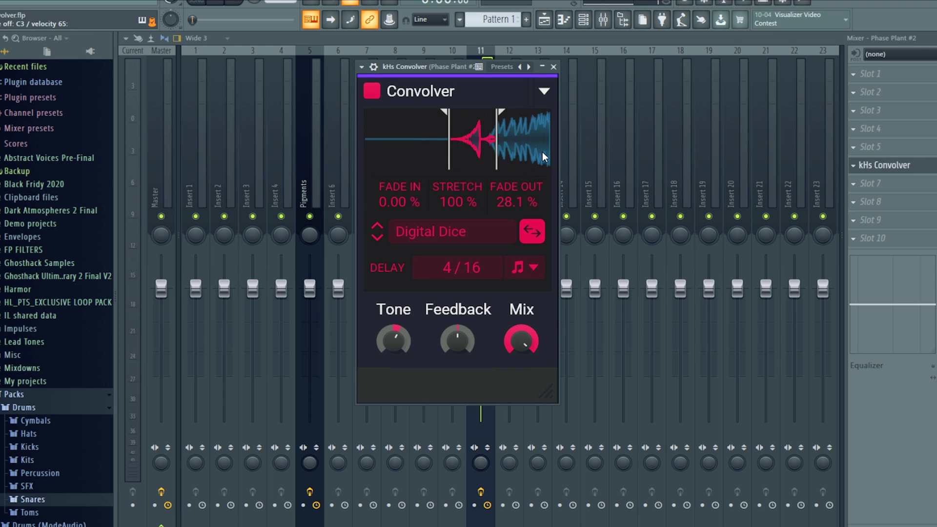
left_click_drag(497, 141, 525, 141)
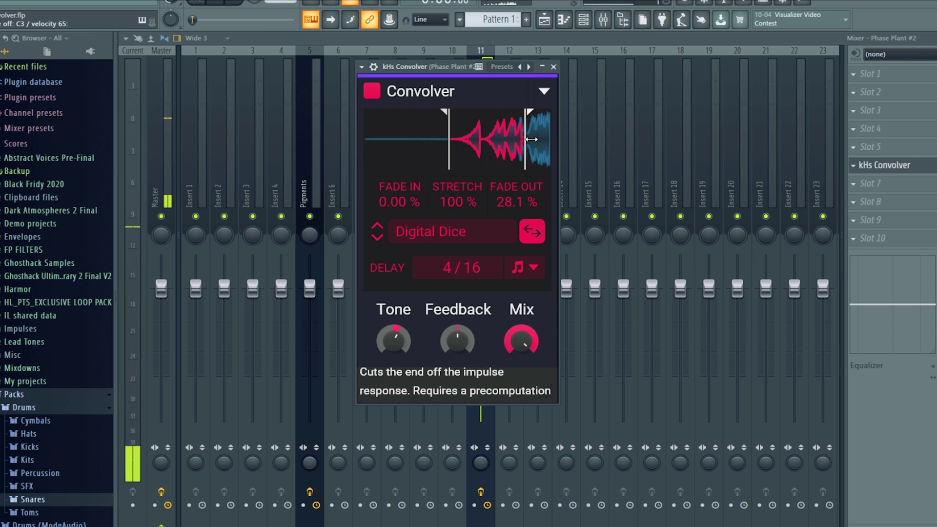
left_click_drag(447, 151, 494, 154)
left_click_drag(458, 201, 468, 190)
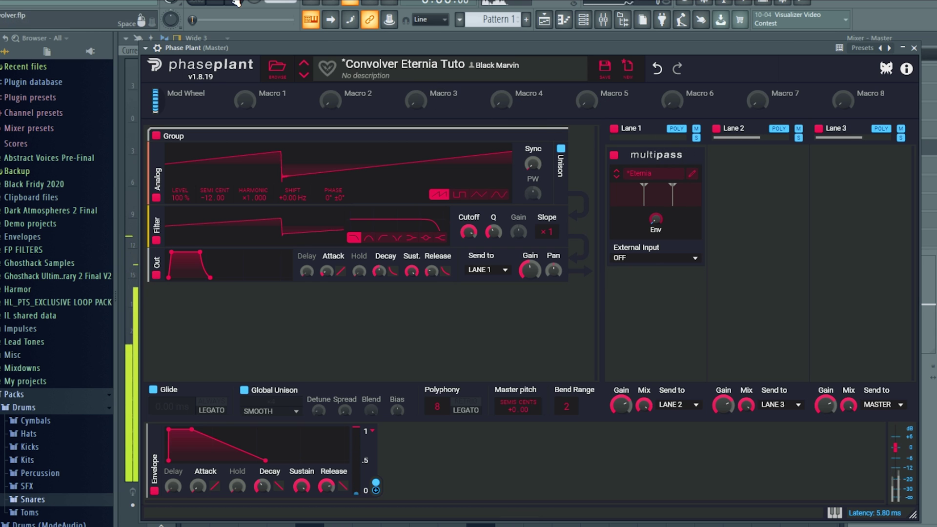
Open the Eternia Multipass editor to show six Convolvers across Bands 2–4 and Reverb in Post FX
left_click(695, 175)
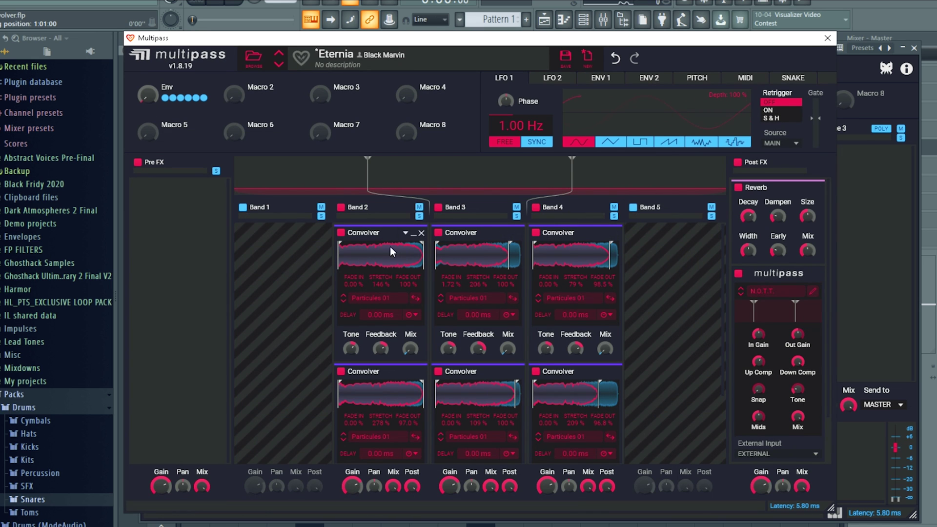
scroll(405, 342, "down", 1)
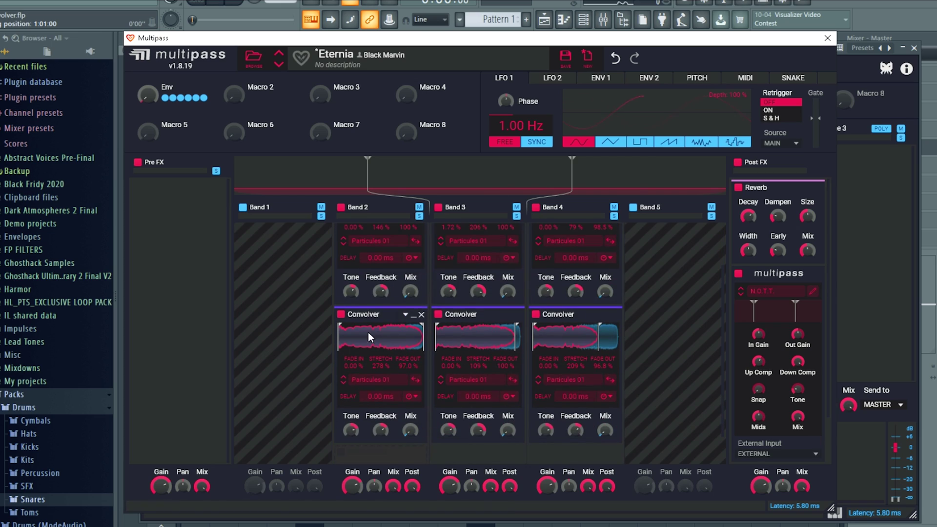
left_click(827, 37)
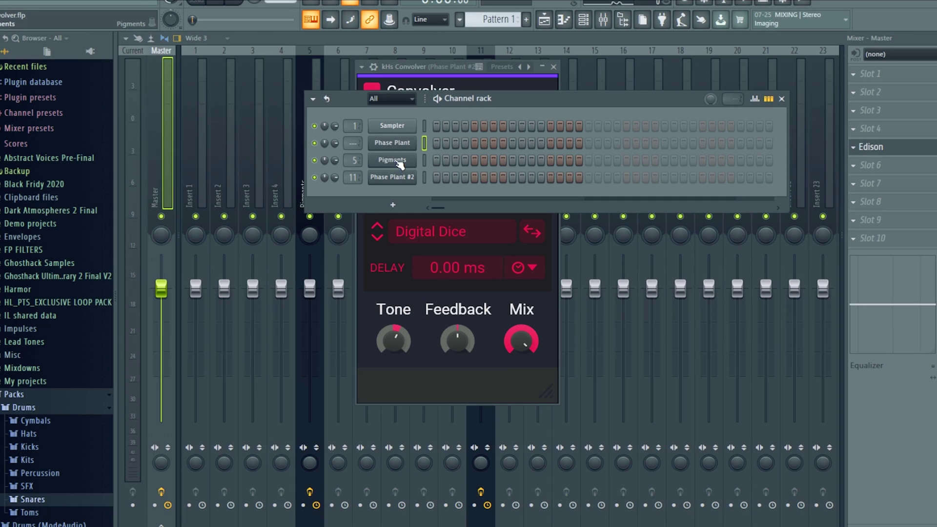
left_click(394, 159)
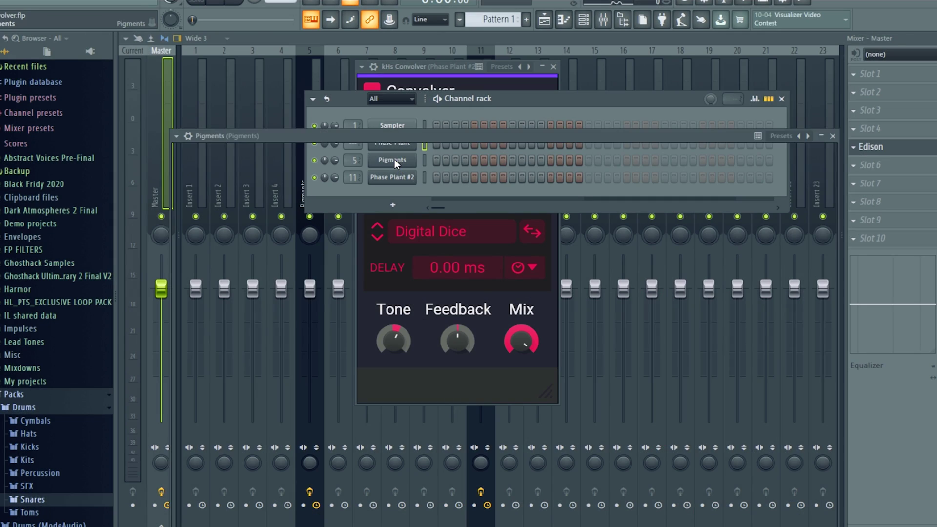
left_click_drag(534, 136, 535, 102)
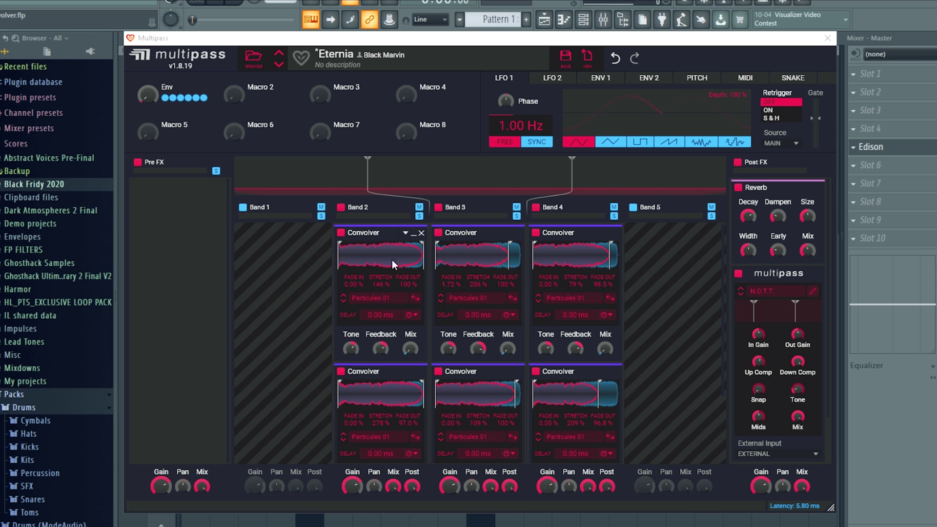
Set the Band 2 and Band 3 top Convolver stretches to 134% and 144%
scroll(519, 371, "down", 2)
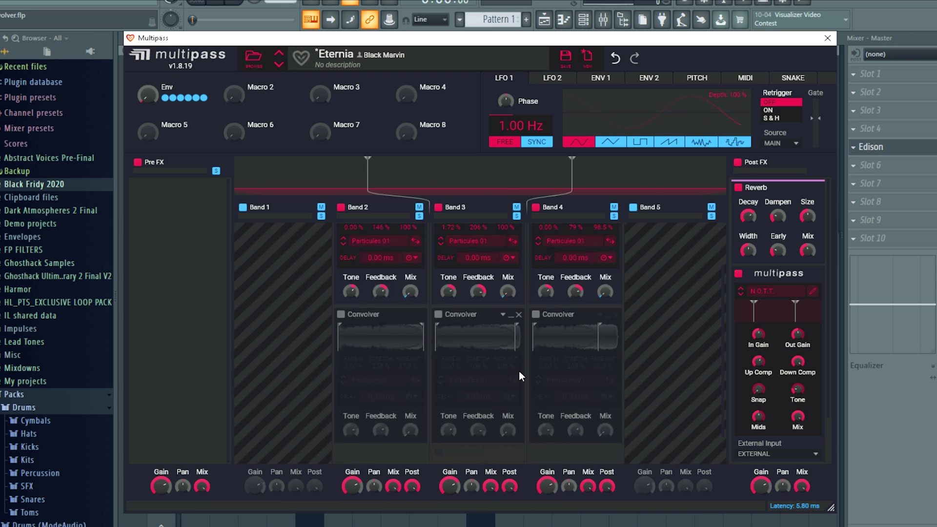
scroll(519, 371, "up", 2)
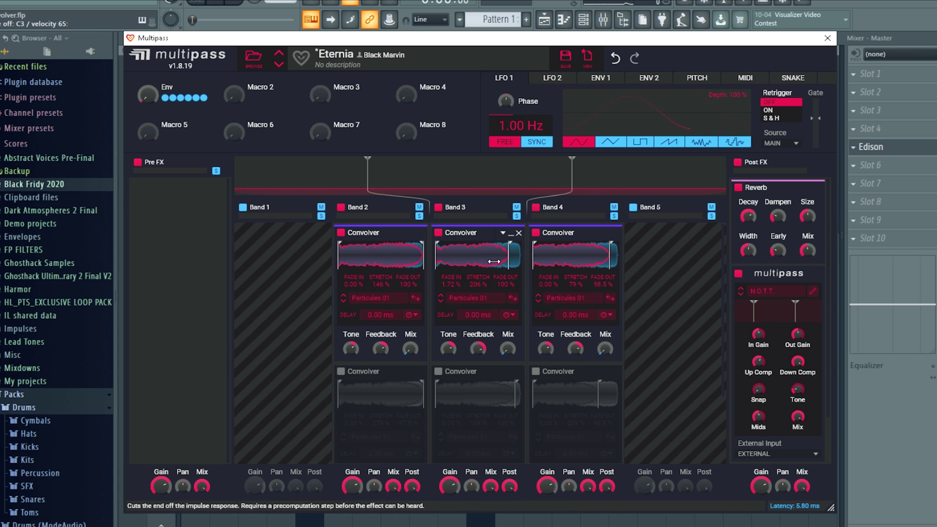
mouse_move(476, 278)
left_mouse_down()
mouse_move(479, 255)
mouse_move(477, 280)
left_mouse_up()
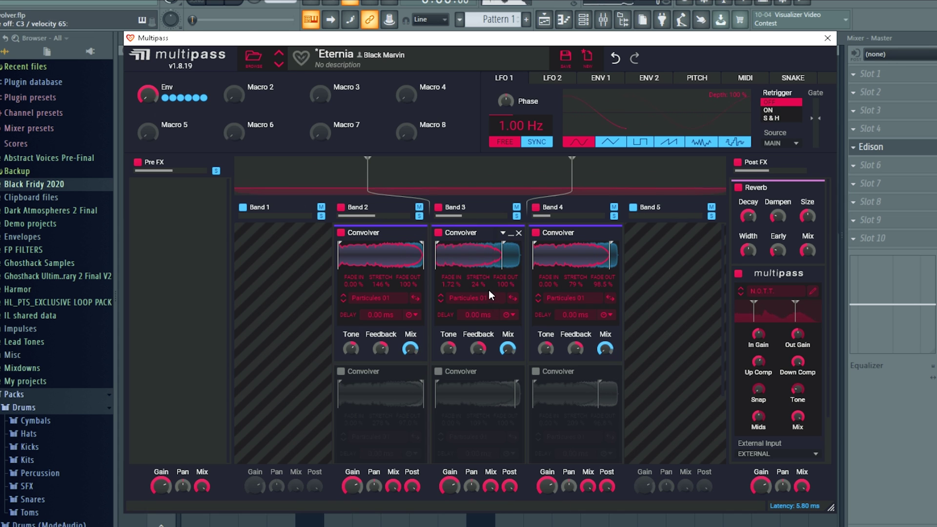
mouse_move(381, 283)
left_mouse_down()
mouse_move(380, 255)
mouse_move(389, 277)
left_mouse_up()
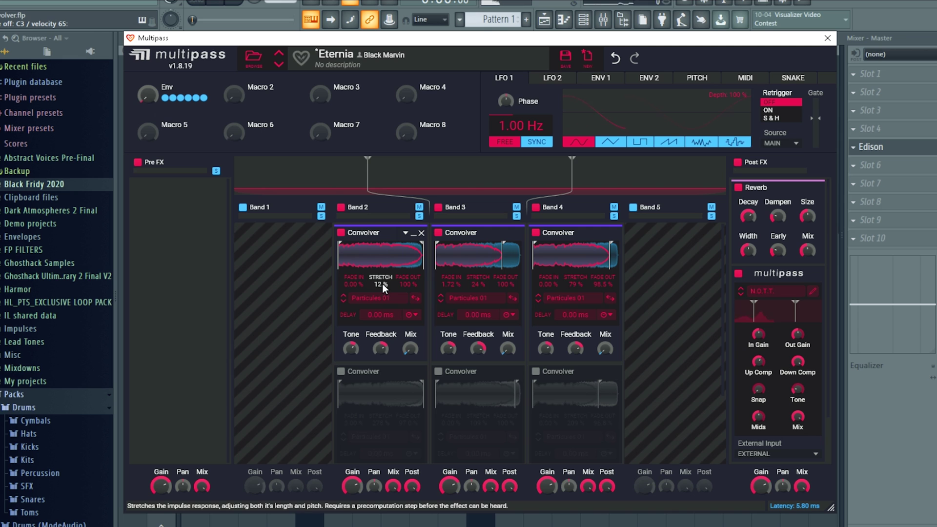
mouse_move(382, 283)
left_mouse_down()
mouse_move(382, 303)
mouse_move(383, 286)
left_mouse_up()
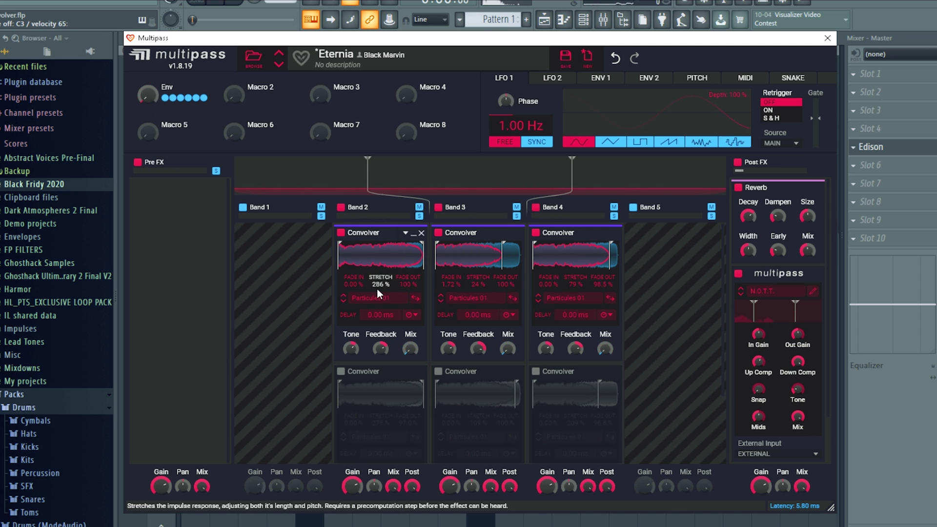
left_click_drag(377, 288, 377, 278)
mouse_move(476, 283)
left_mouse_down()
mouse_move(491, 284)
mouse_move(484, 275)
left_mouse_up()
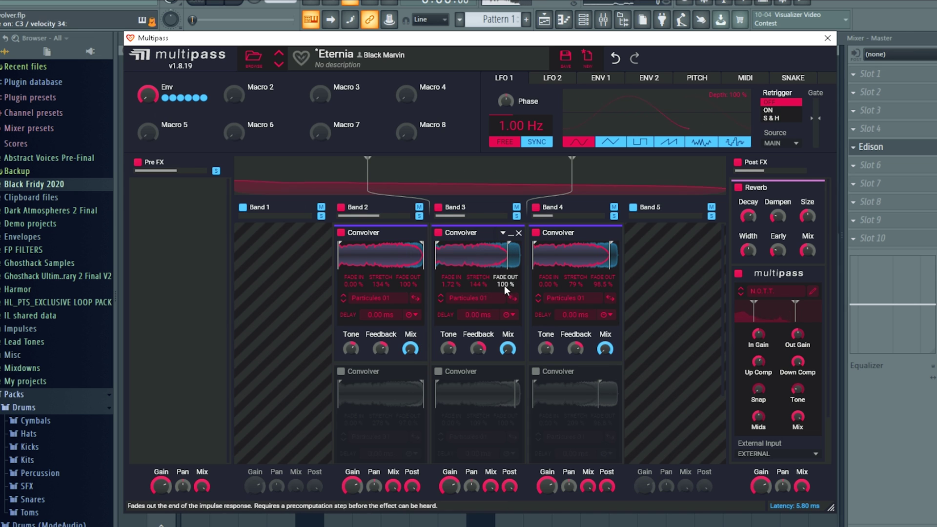
Settle the Band 4 top Convolver stretch at 135%
mouse_move(570, 286)
left_mouse_down()
mouse_move(576, 323)
mouse_move(576, 283)
left_mouse_up()
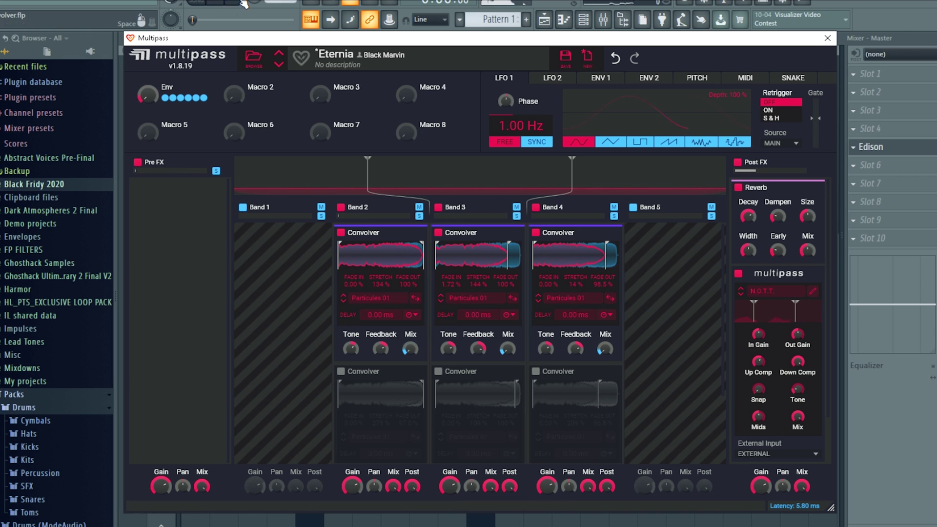
scroll(581, 284, "up", 5)
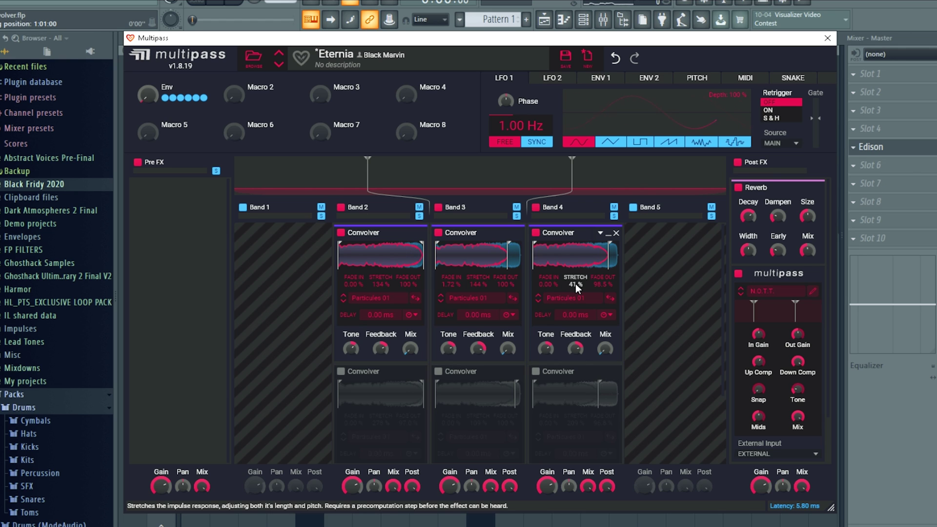
mouse_move(575, 284)
left_mouse_down()
mouse_move(575, 303)
mouse_move(575, 244)
left_mouse_up()
left_click_drag(575, 284, 575, 301)
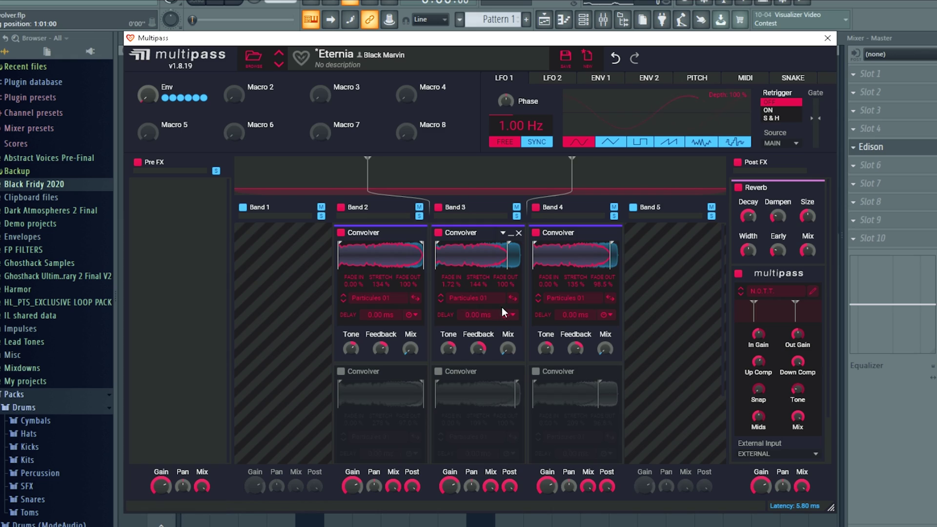
Re-enable Band 2's second Convolver and start playback to hear the stacked Convolvers
scroll(502, 307, "down", 1)
left_click(341, 315)
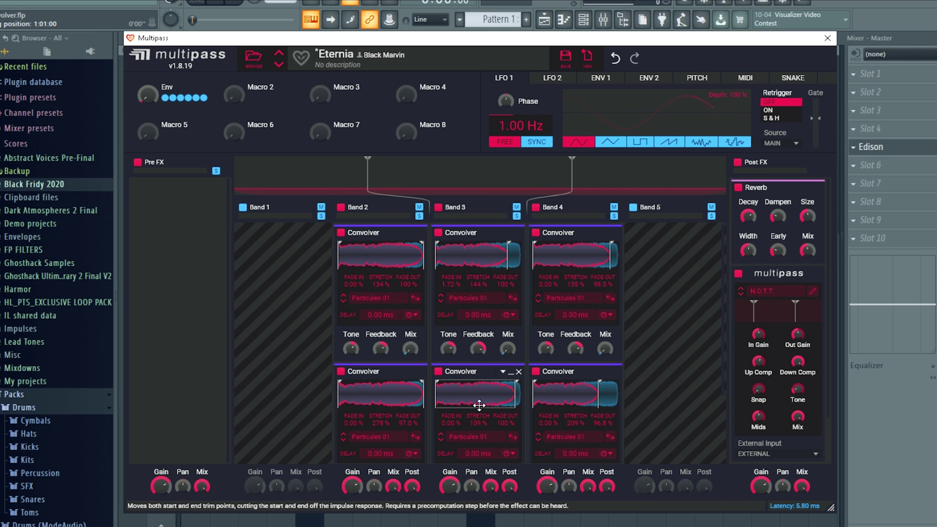
scroll(477, 404, "down", 2)
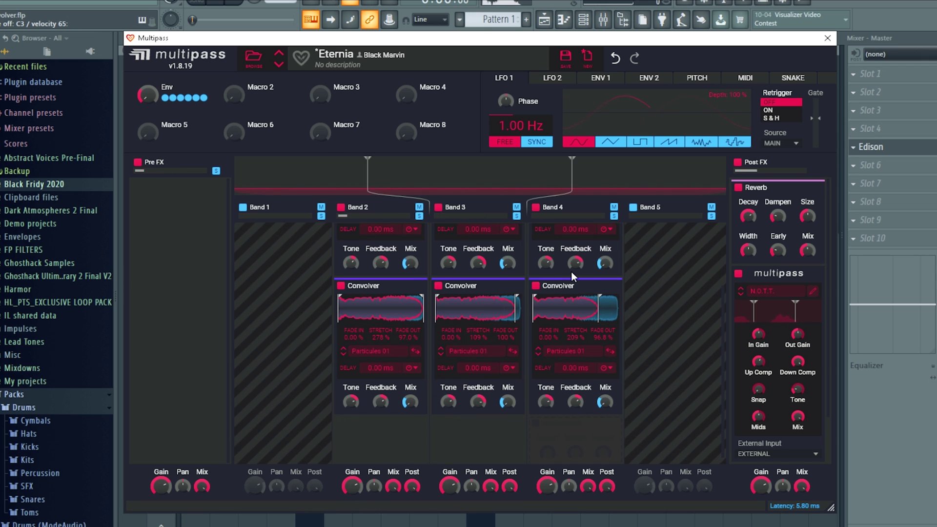
left_click(242, 3)
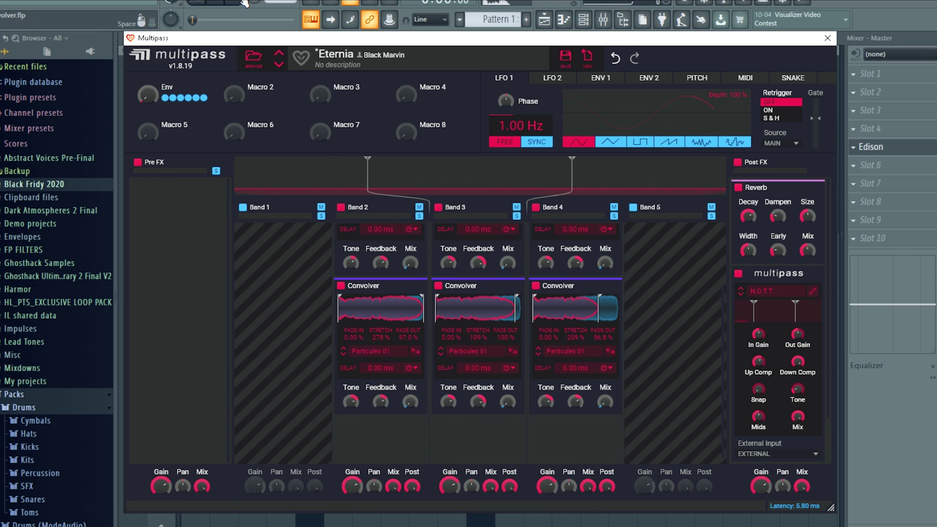
scroll(511, 279, "up", 2)
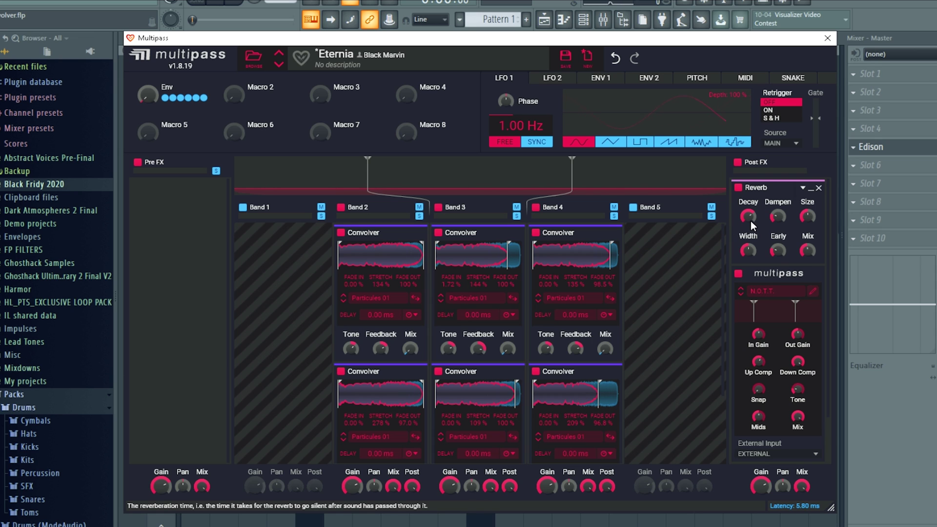
Load the Factory Dynamics preset N.O.T.T. into the nested Multipass in Post FX
scroll(755, 245, "down", 1)
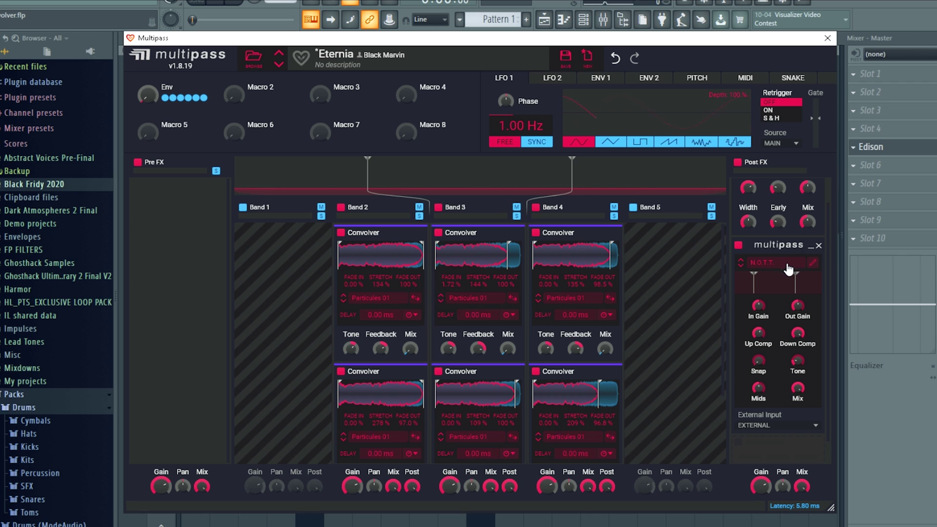
left_click(787, 267)
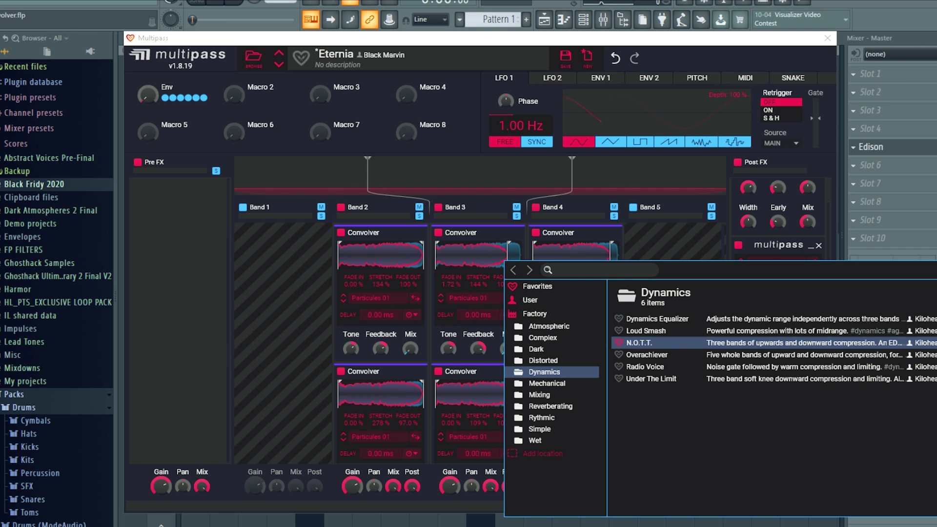
double_click(639, 342)
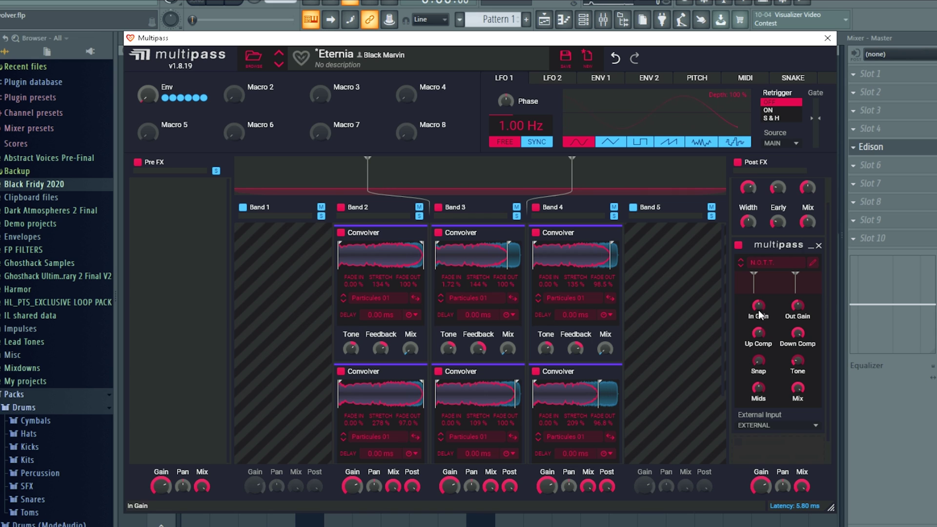
Set the N.O.T.T. Tone to about 34% and upward compression to about 65%
left_click(797, 361)
left_click_drag(798, 361, 798, 371)
left_click(759, 332)
left_click_drag(798, 360, 797, 383)
left_click_drag(801, 375, 801, 387)
left_click_drag(759, 333, 758, 353)
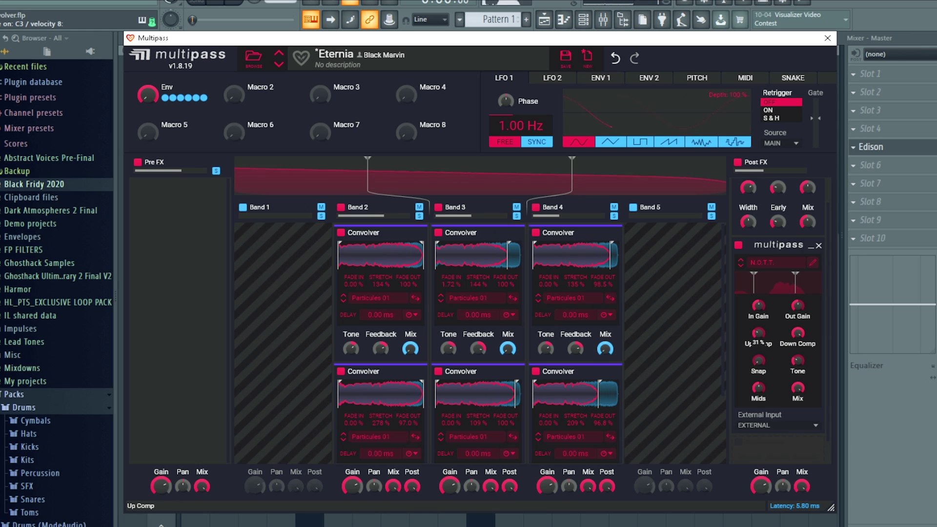
left_click_drag(758, 333, 757, 312)
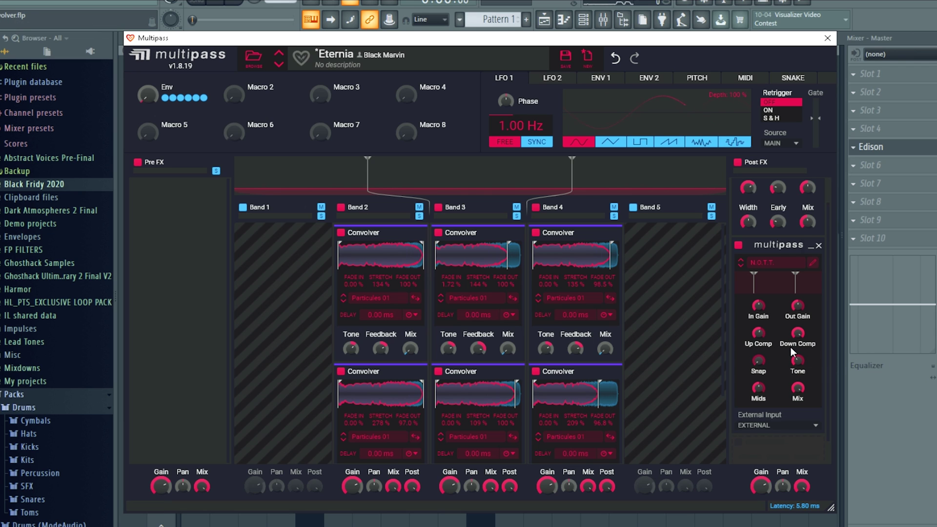
scroll(788, 345, "down", 1)
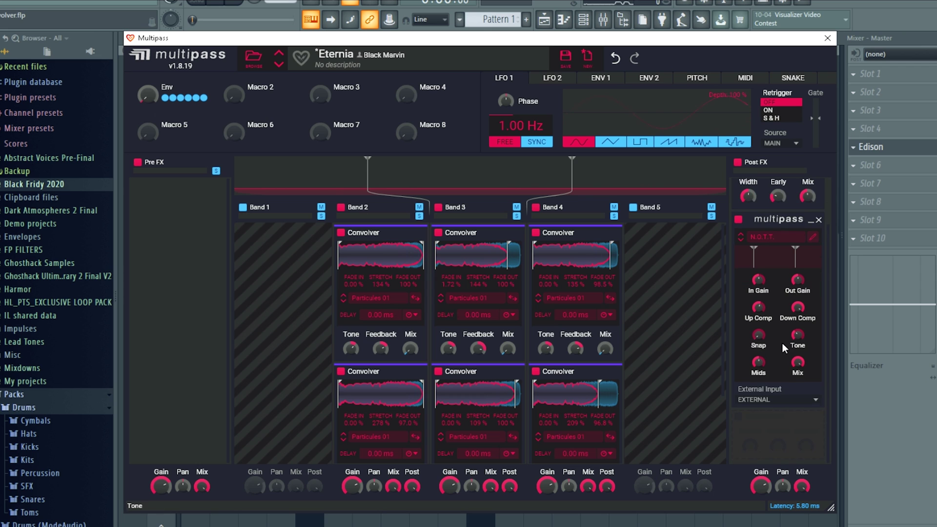
Add a peak-type Filter after N.O.T.T. with 1.16 kHz cutoff and about +0.42 dB gain
left_click(785, 437)
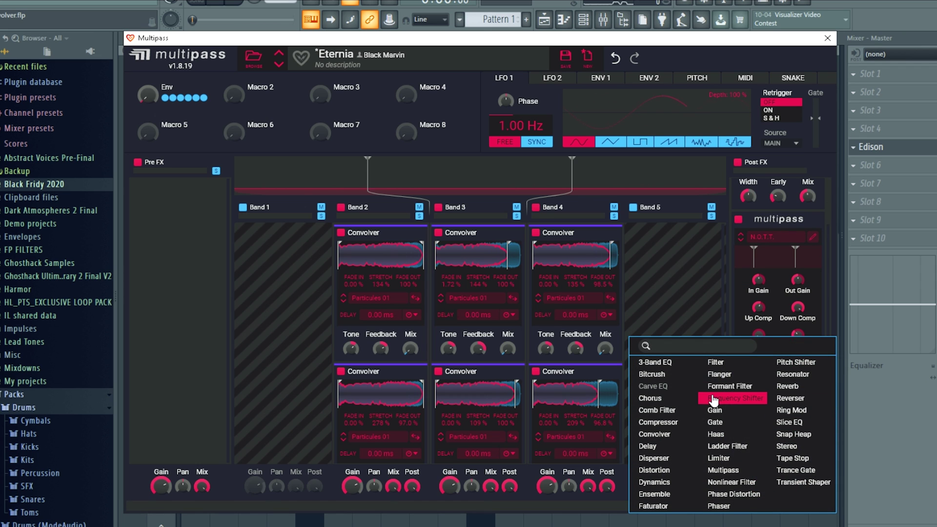
left_click(718, 366)
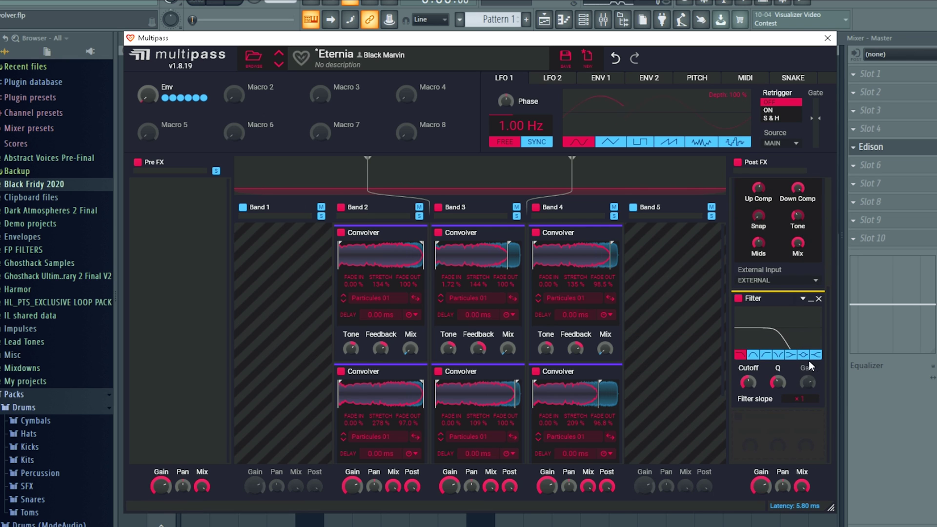
left_click(804, 356)
left_click_drag(778, 383, 808, 378)
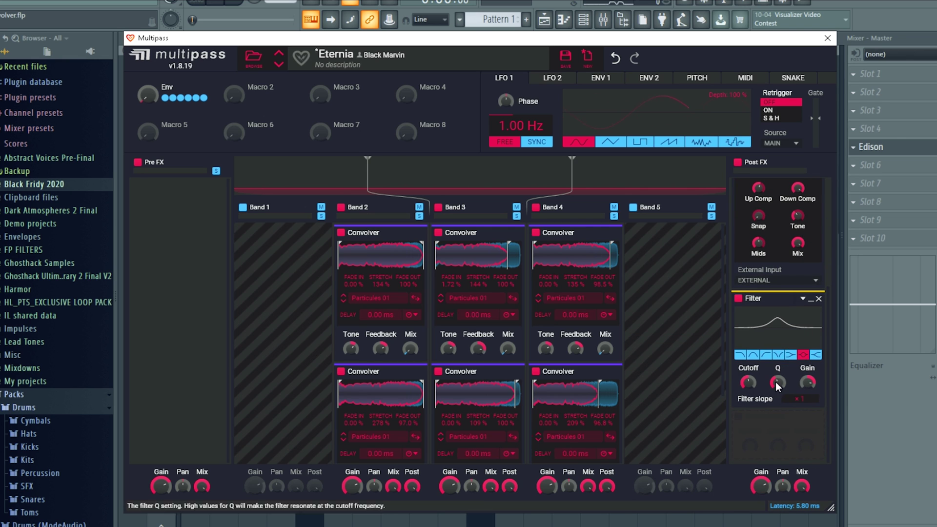
left_click_drag(749, 382, 808, 379)
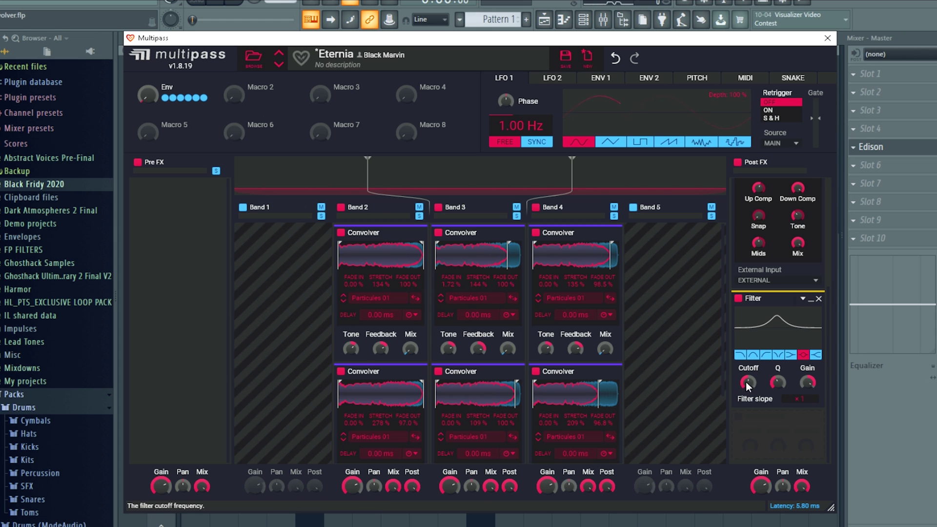
left_click_drag(748, 385, 748, 376)
left_click_drag(808, 383, 808, 395)
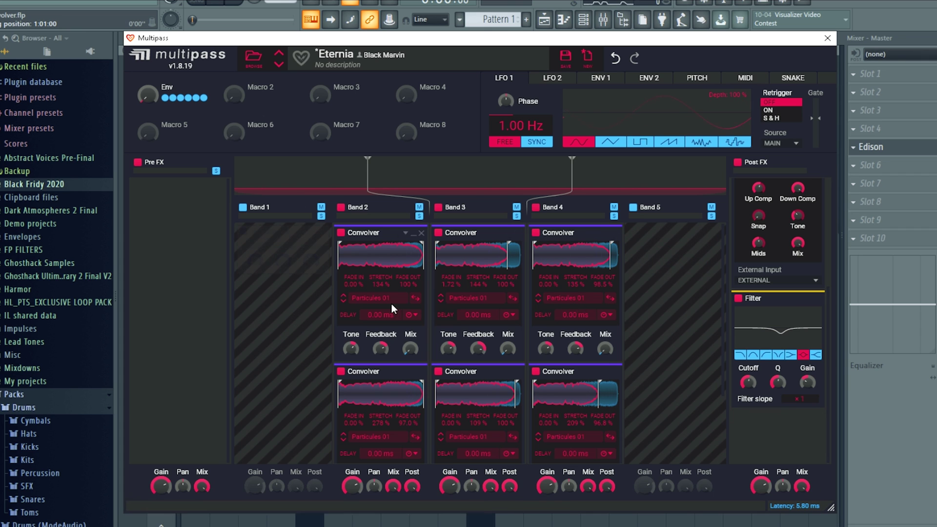
left_click(192, 212)
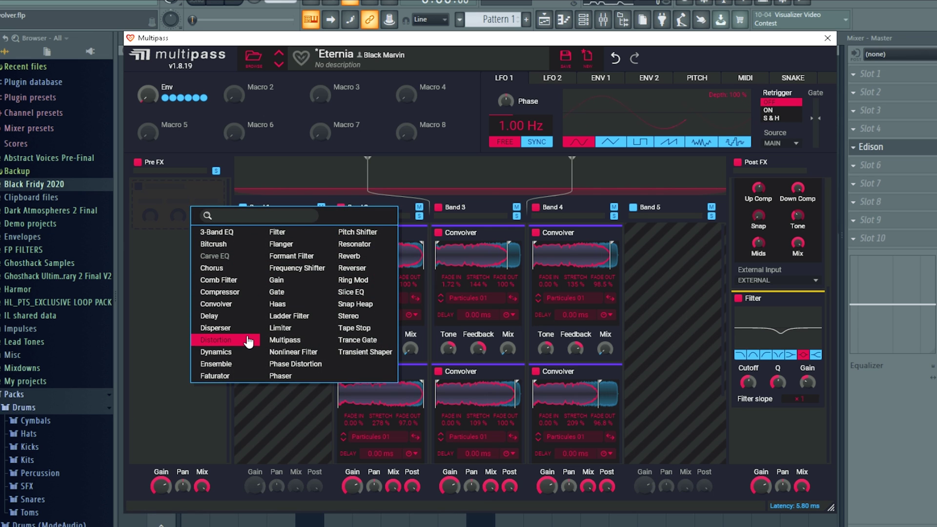
left_click(248, 368)
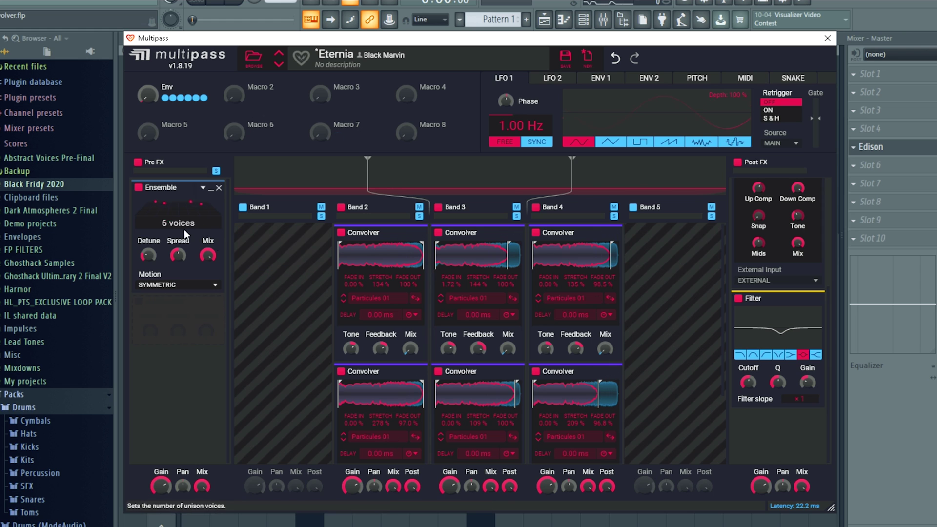
left_click(219, 188)
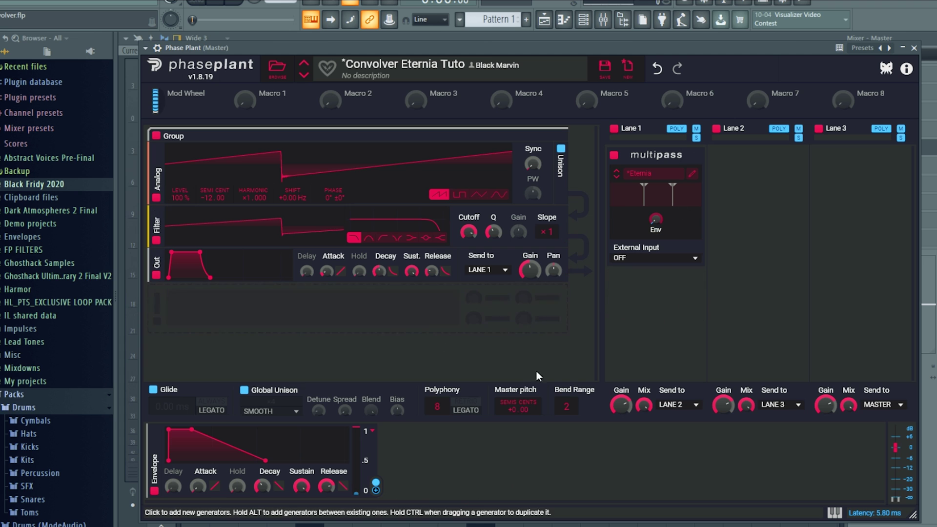
Reopen Multipass, view the Env macro's Convolver mix targets, then close the editor
left_click(687, 155)
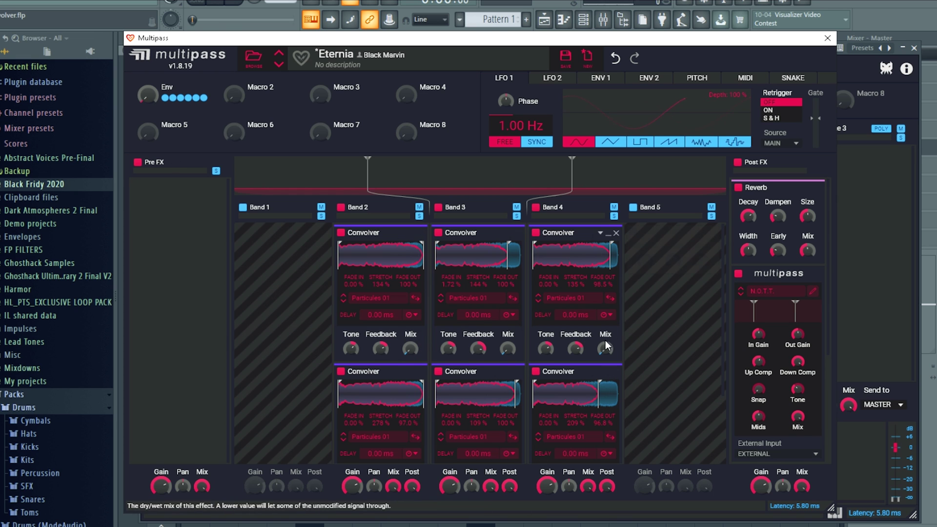
scroll(605, 341, "down", 2)
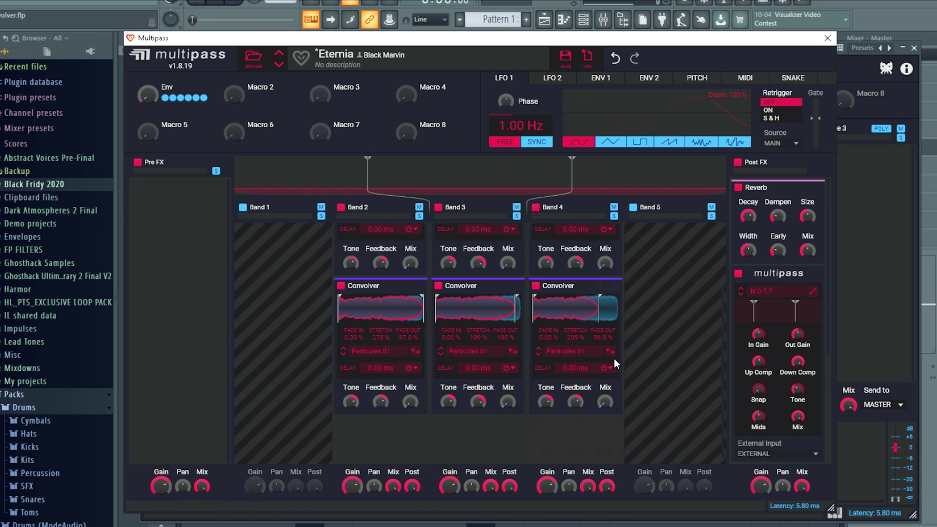
left_click(148, 95)
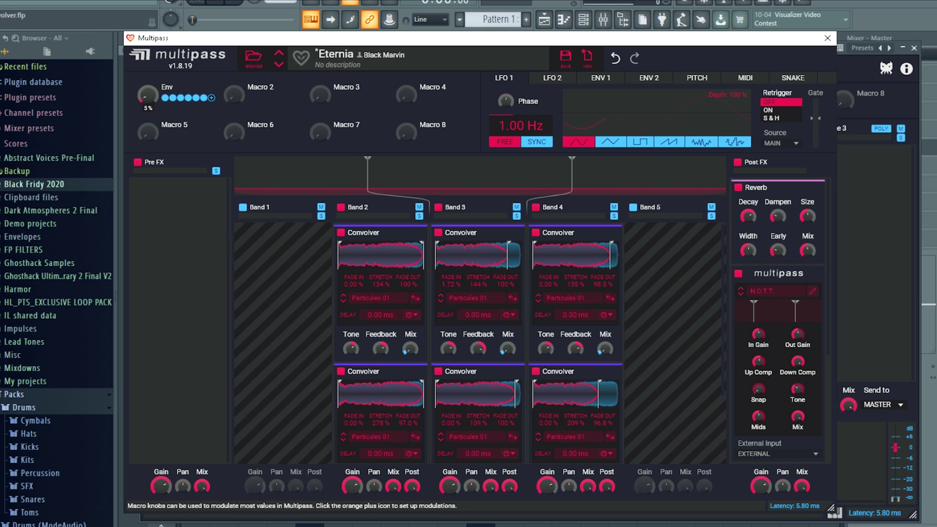
left_click(827, 38)
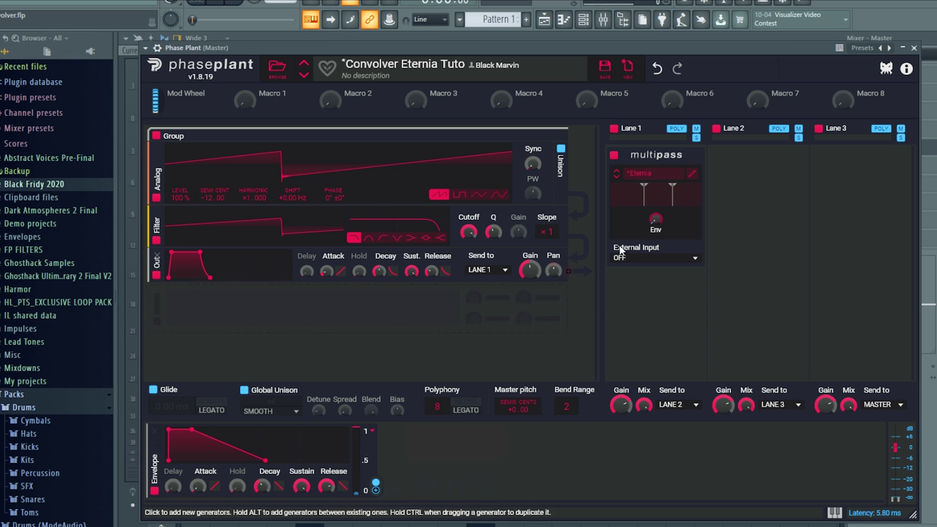
Give Phase Plant's Envelope modulator a Release of 418 ms and an Attack of 33 ms
left_click_drag(327, 486, 327, 464)
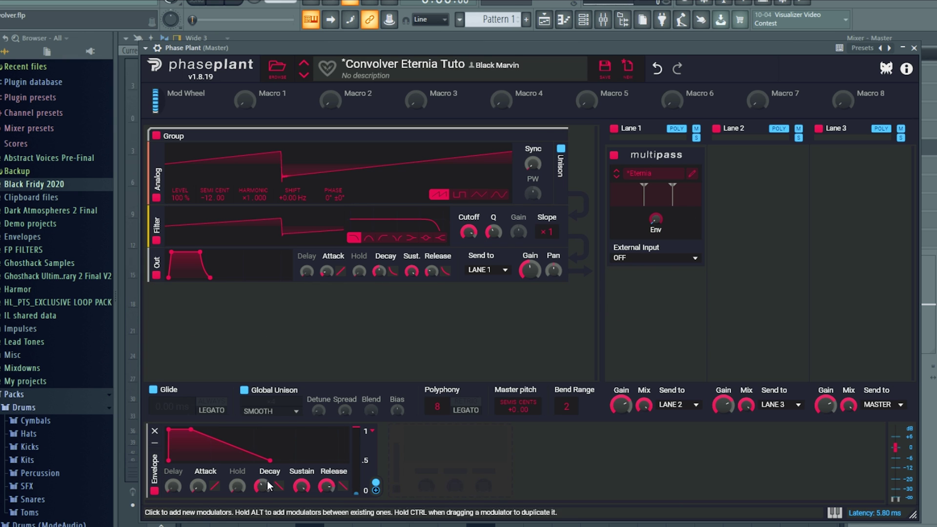
left_click_drag(198, 486, 198, 465)
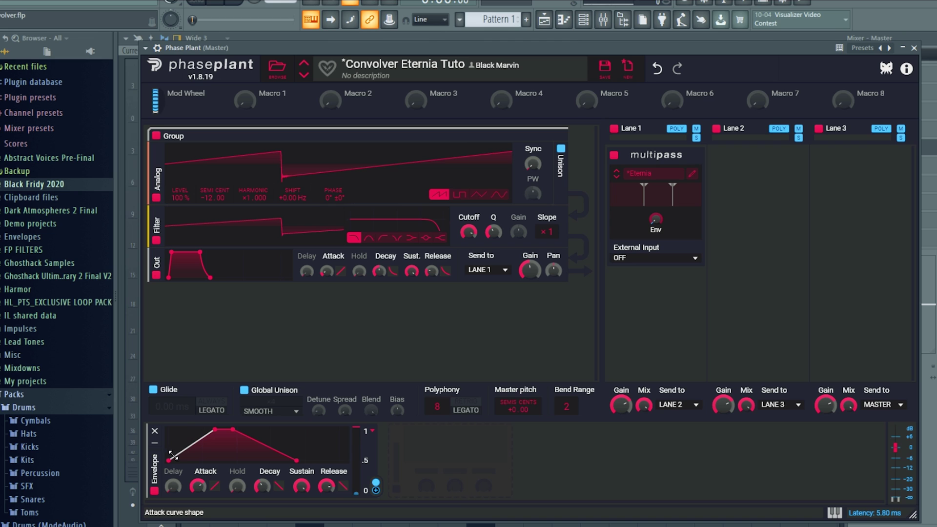
scroll(197, 486, "up", 1)
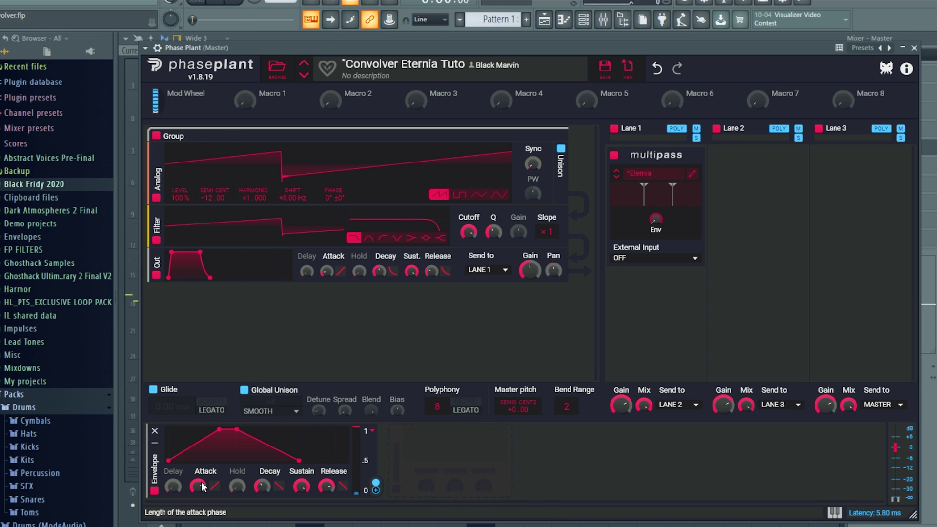
left_click_drag(198, 487, 198, 510)
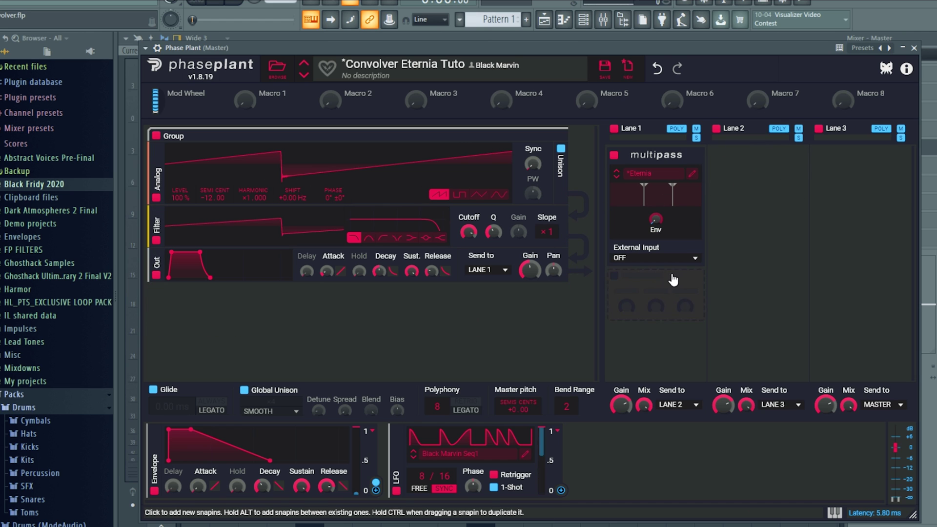
left_click(691, 176)
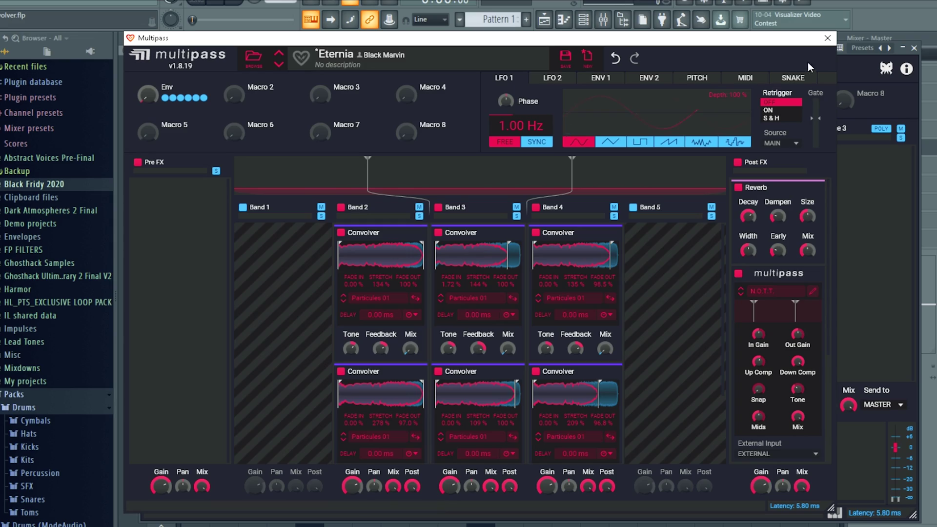
left_click(828, 39)
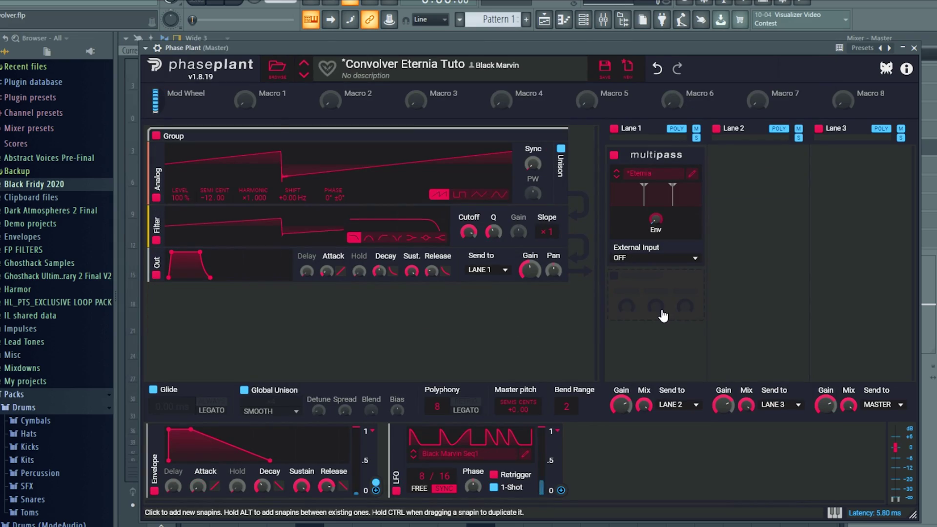